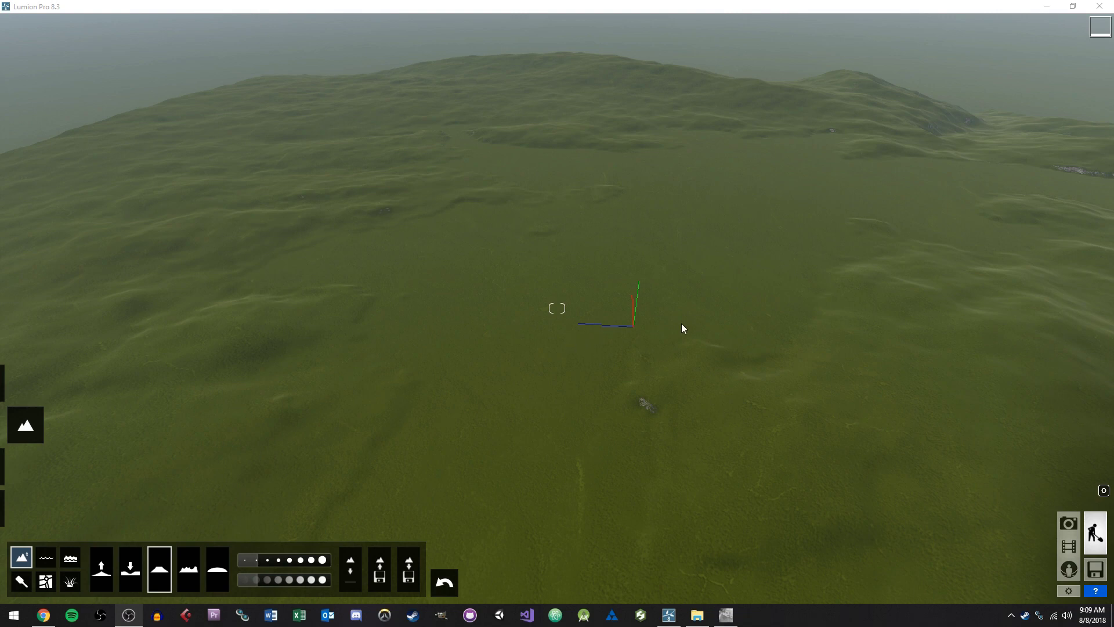
Switch from the Lumion terrain to GIMP and examine the light and dark regions of the grayscale height map.
left_click(689, 220)
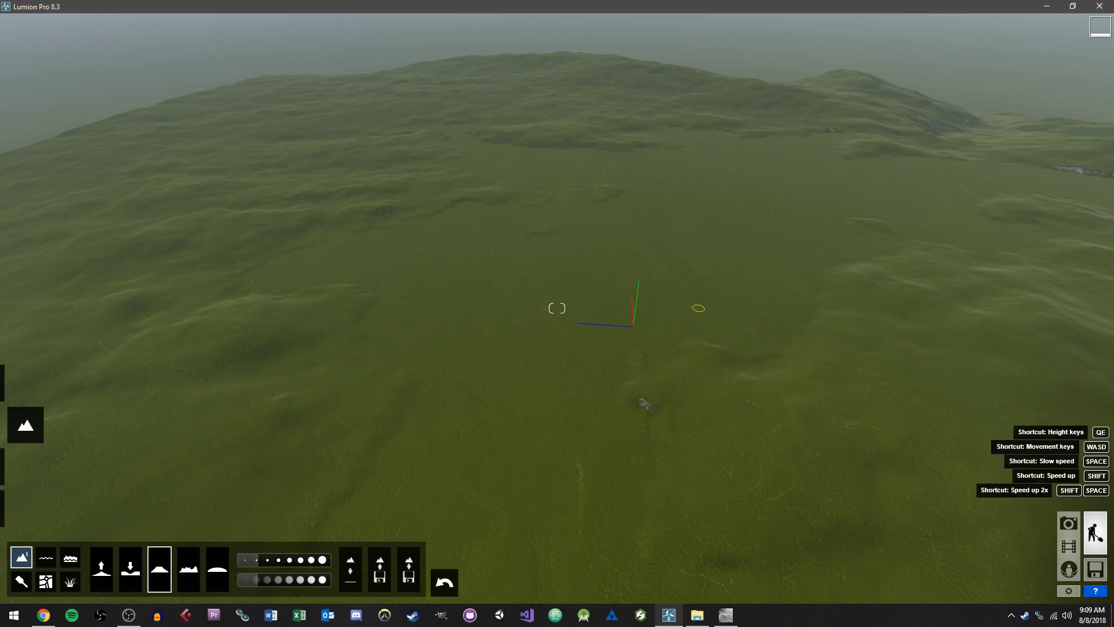
mouse_move(699, 308)
right_mouse_down()
mouse_move(676, 298)
mouse_move(697, 316)
mouse_move(716, 311)
mouse_move(685, 306)
mouse_move(698, 308)
right_mouse_up()
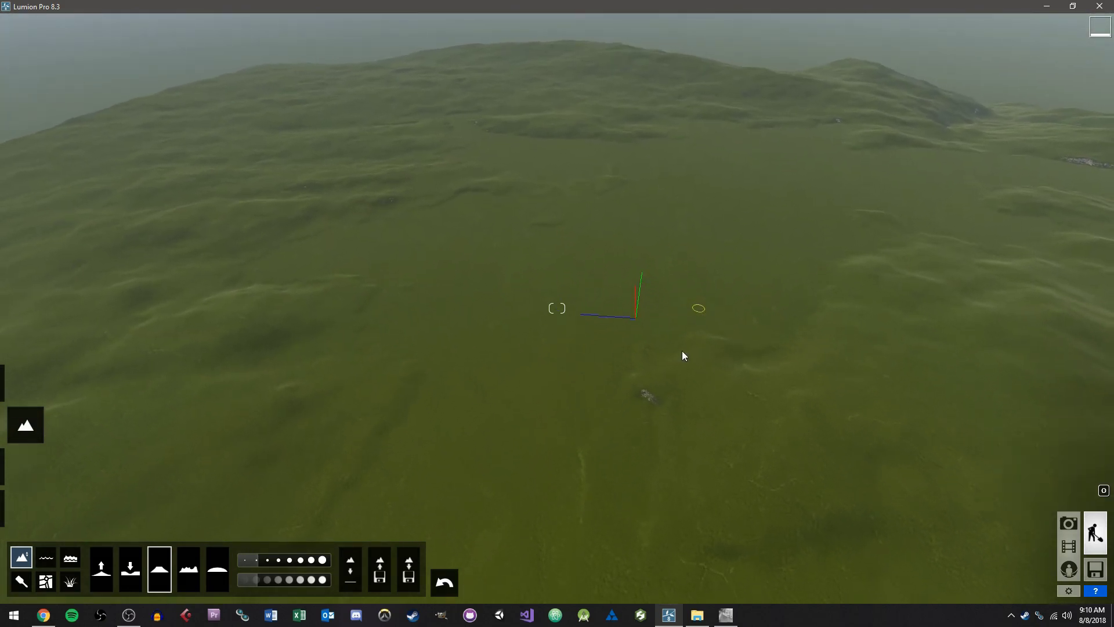
mouse_move(725, 614)
left_click(722, 566)
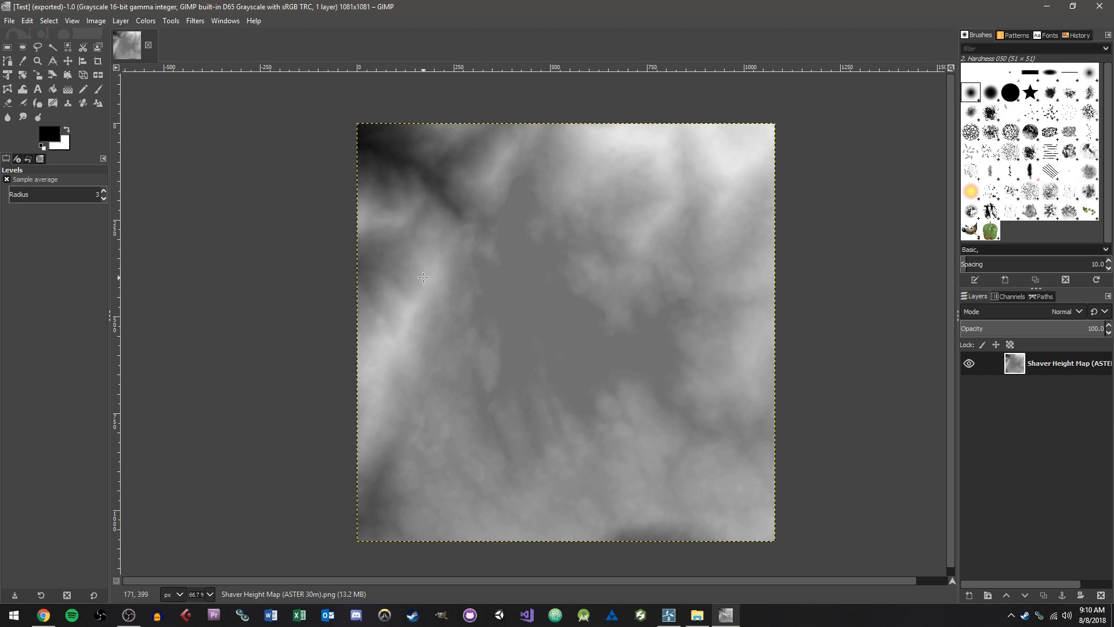
scroll(410, 313, "up", 3, "ctrl")
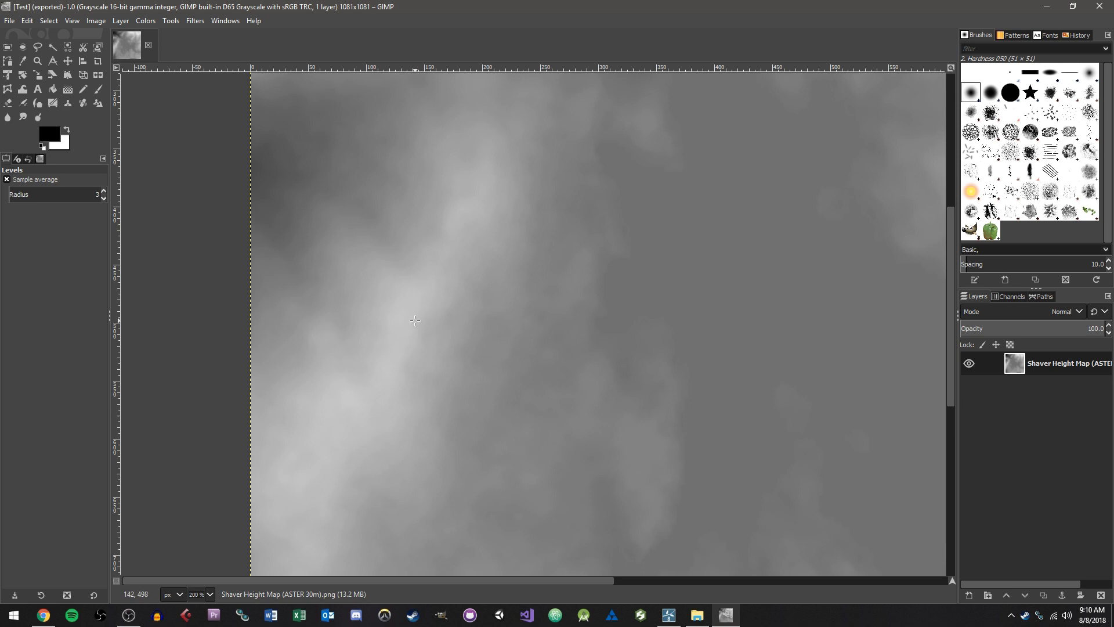
scroll(649, 334, "down", 3, "ctrl")
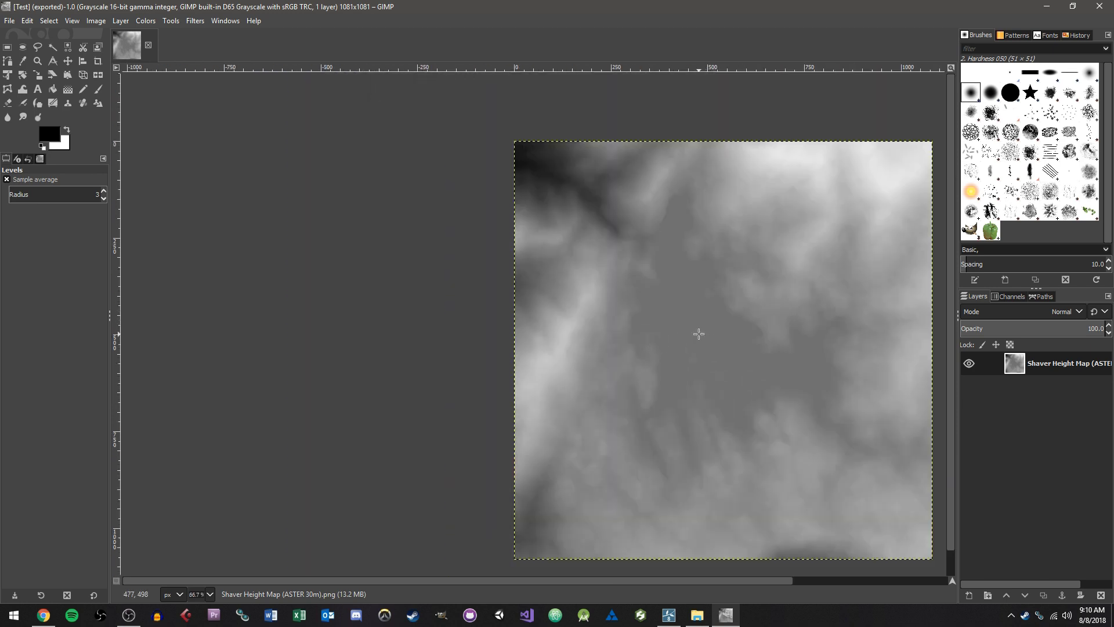
middle_click_drag(698, 333, 541, 314)
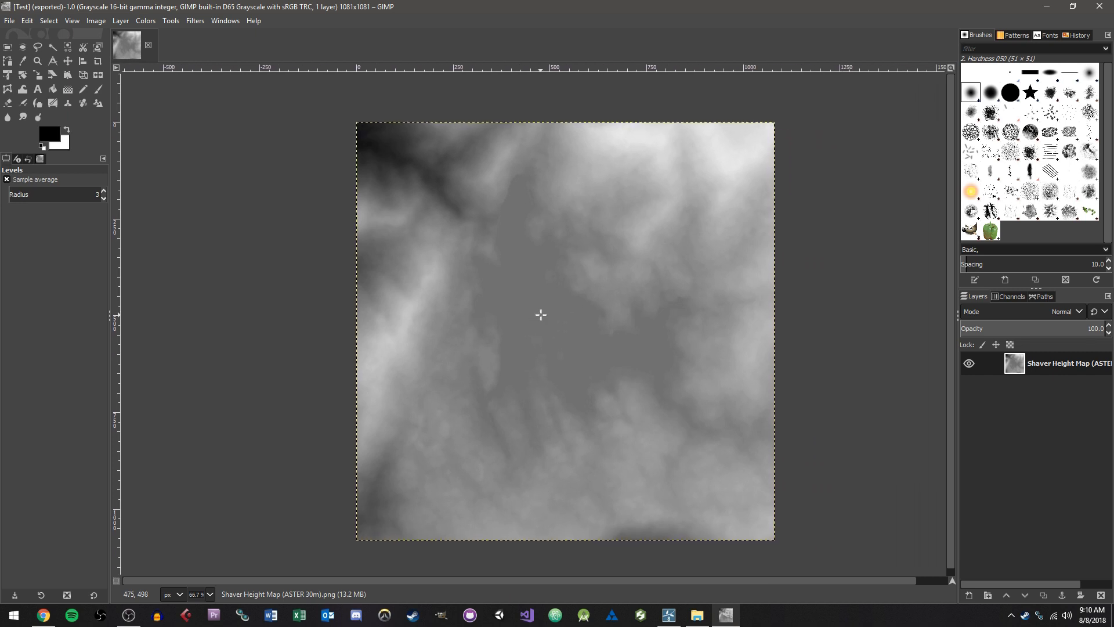
scroll(540, 315, "down", 1)
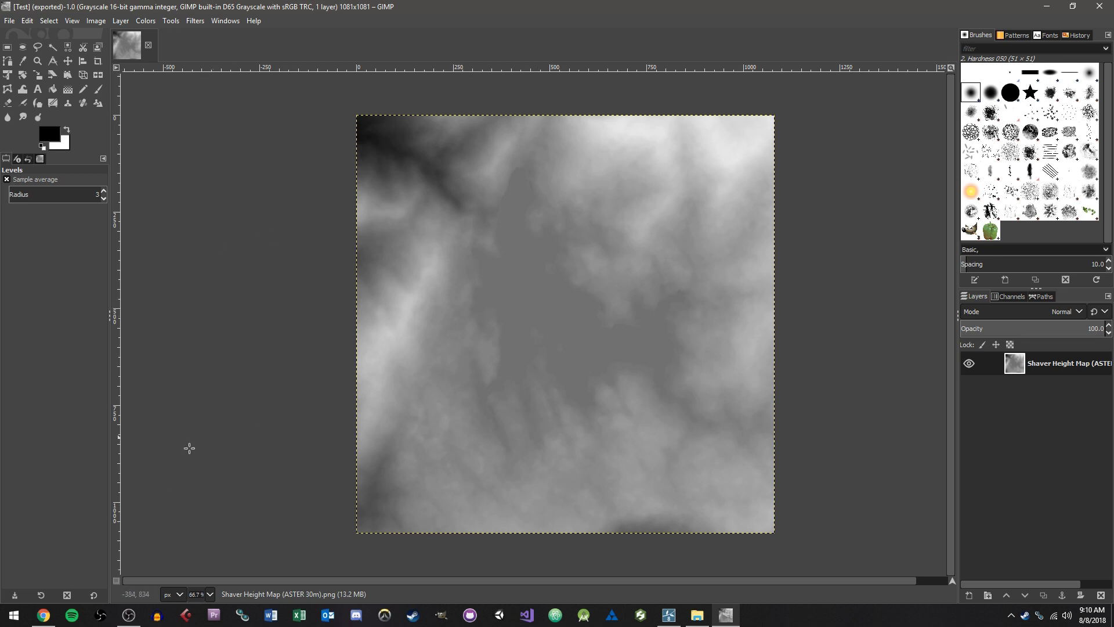
Switch to the terrain.party site in Chrome and examine its world map down to the area around Yosemite National Park.
mouse_move(36, 617)
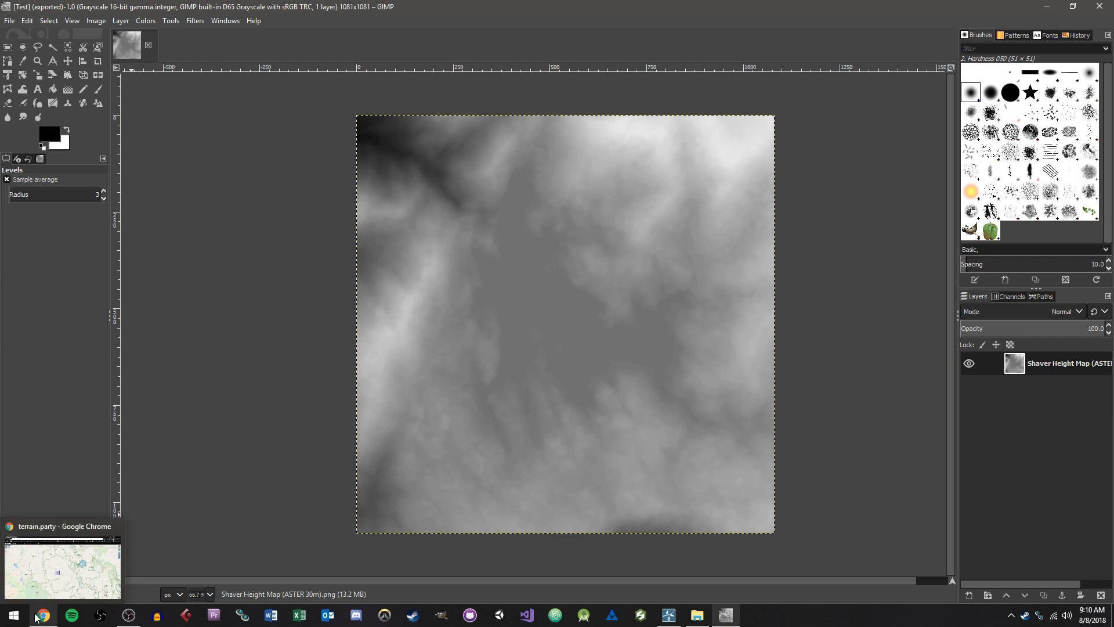
left_click(36, 617)
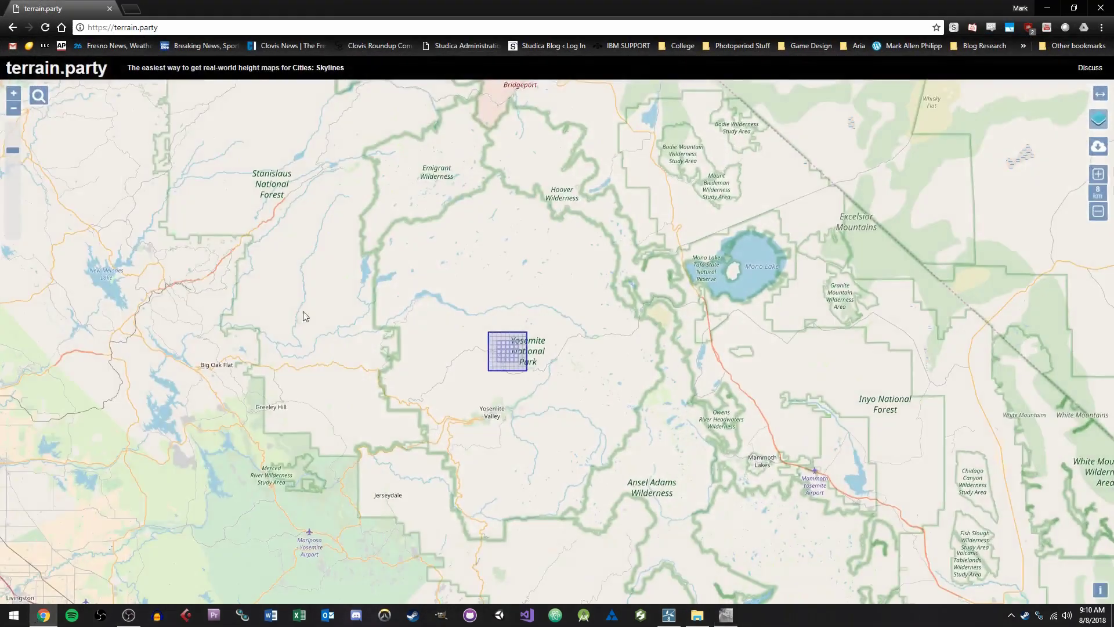
left_click(137, 28)
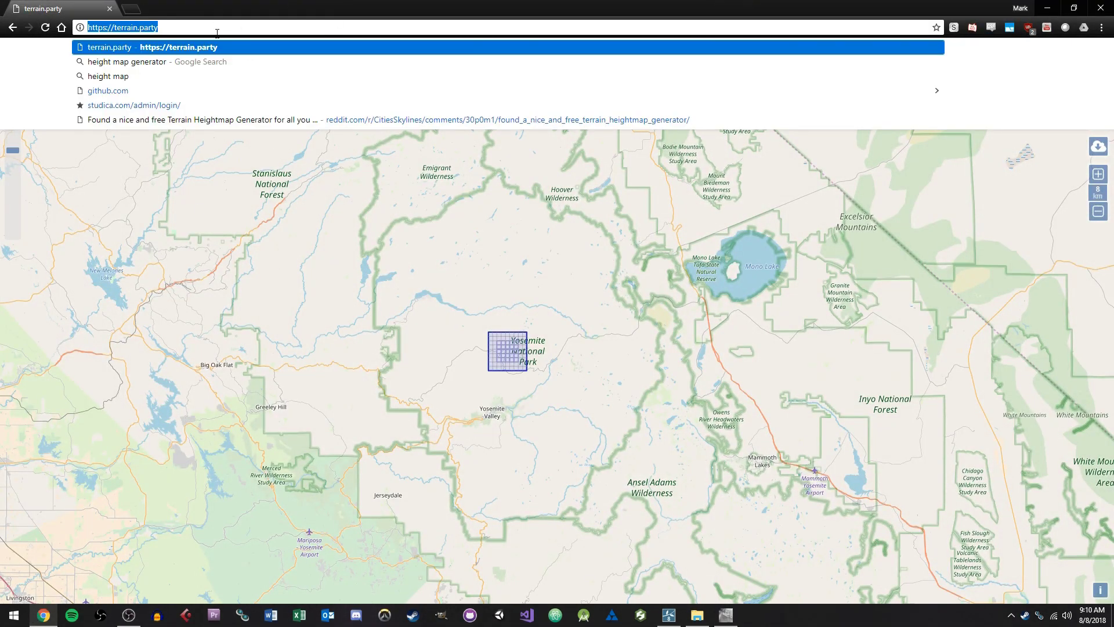
left_click(504, 295)
scroll(578, 323, "down", 9)
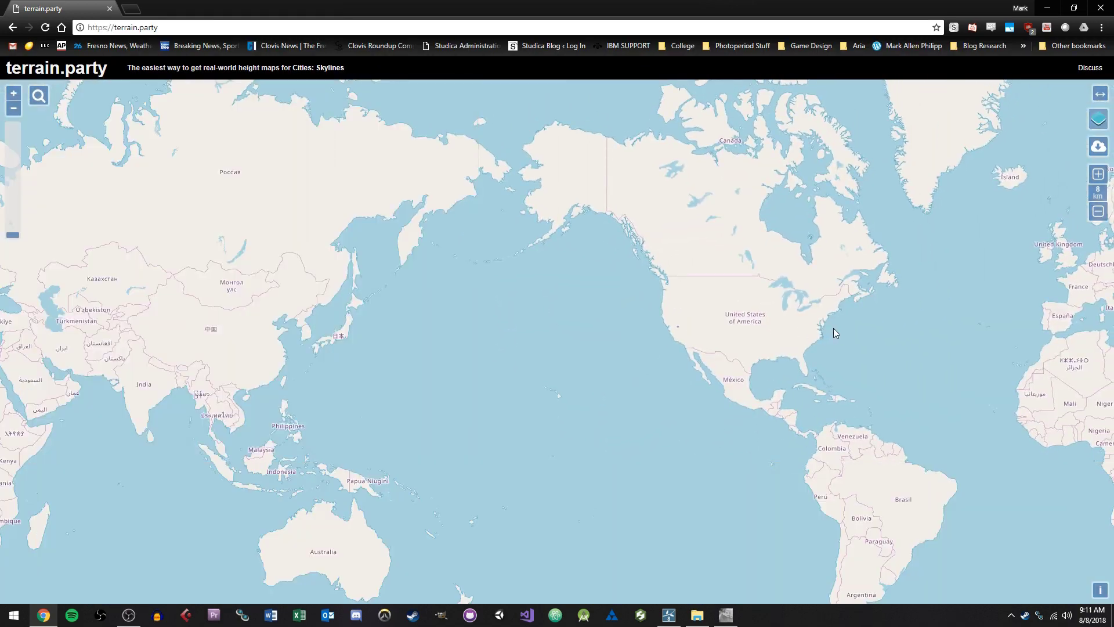
left_click_drag(833, 328, 547, 335)
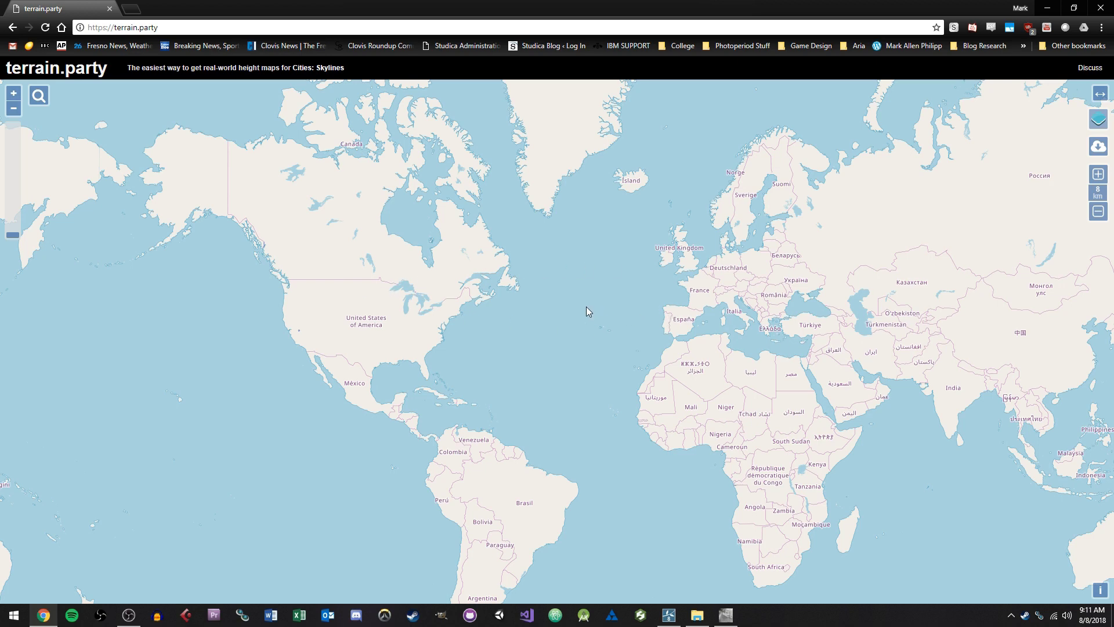
left_click_drag(478, 312, 572, 301)
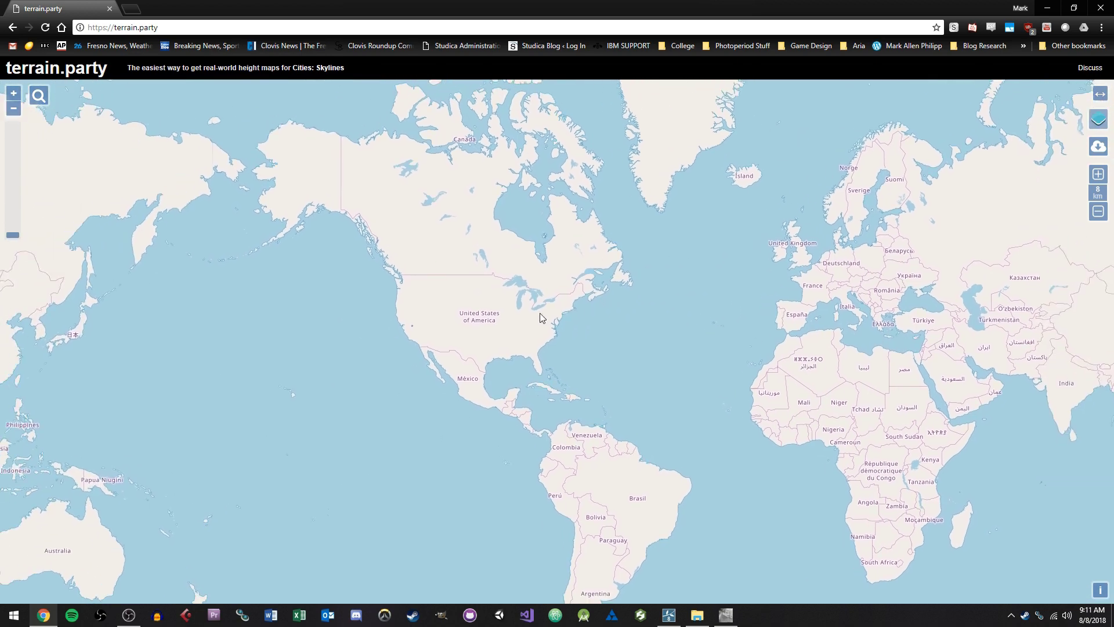
scroll(456, 328, "up", 5)
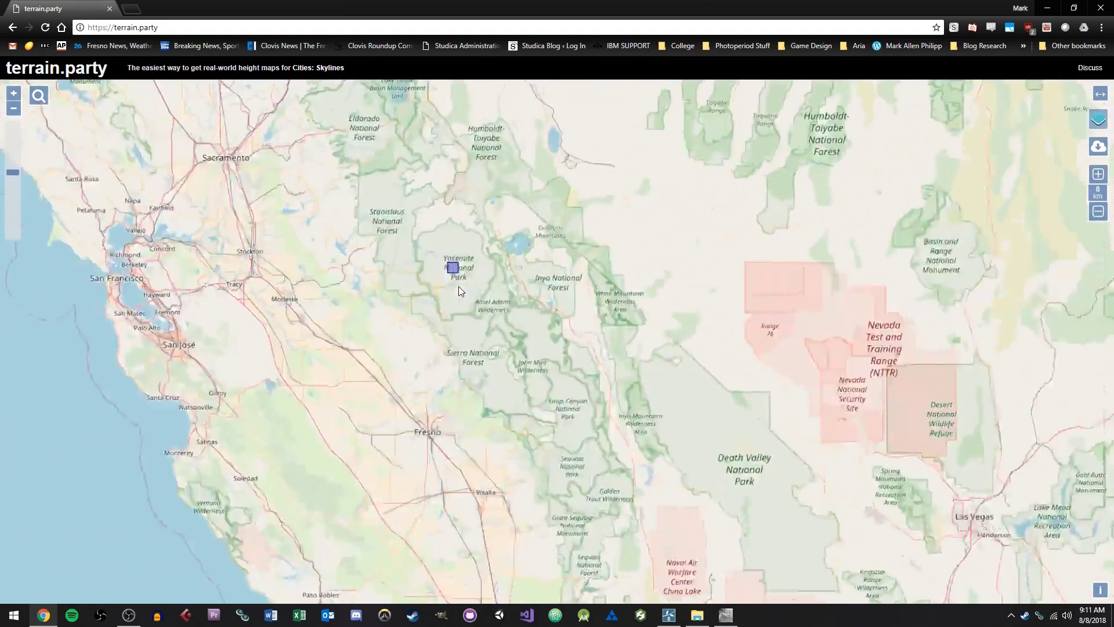
scroll(458, 287, "up", 4)
left_click_drag(448, 223, 505, 414)
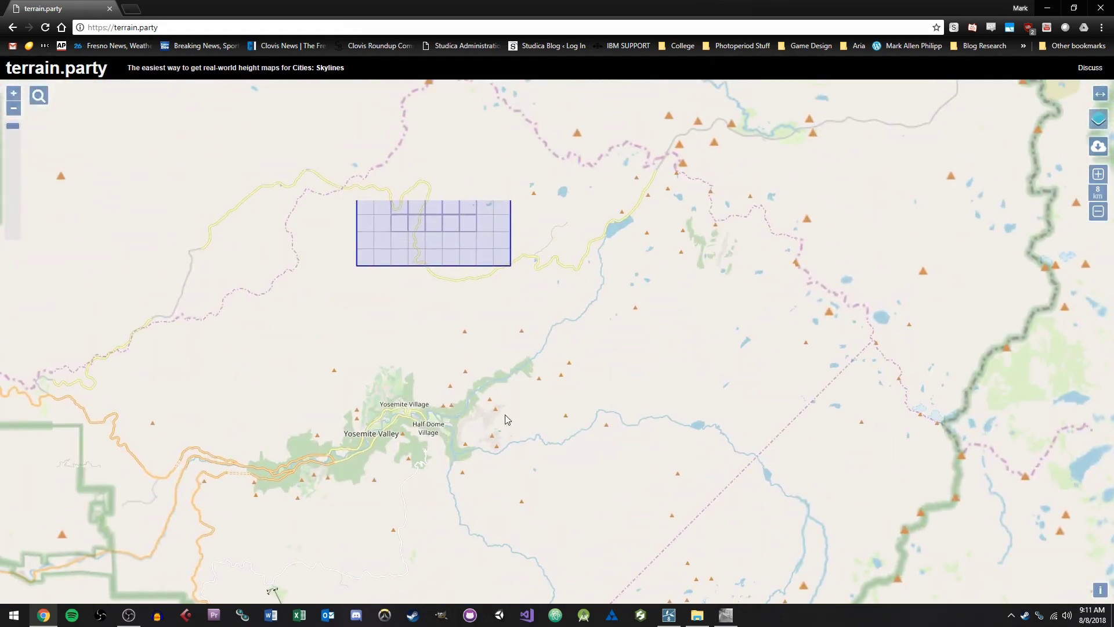
scroll(467, 295, "down", 3)
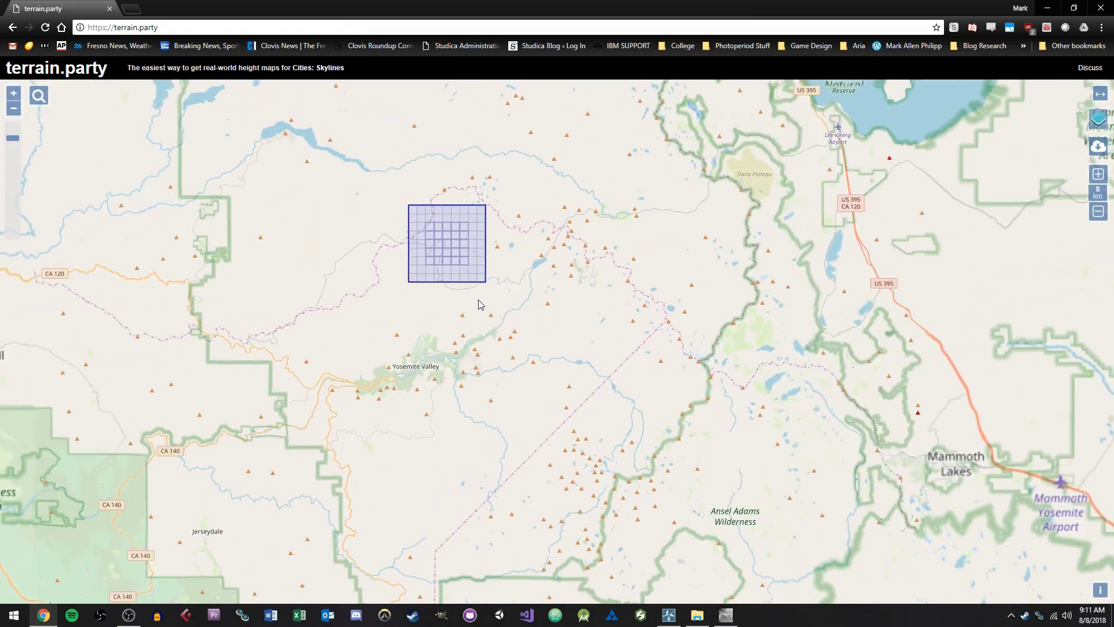
left_click_drag(495, 309, 486, 358)
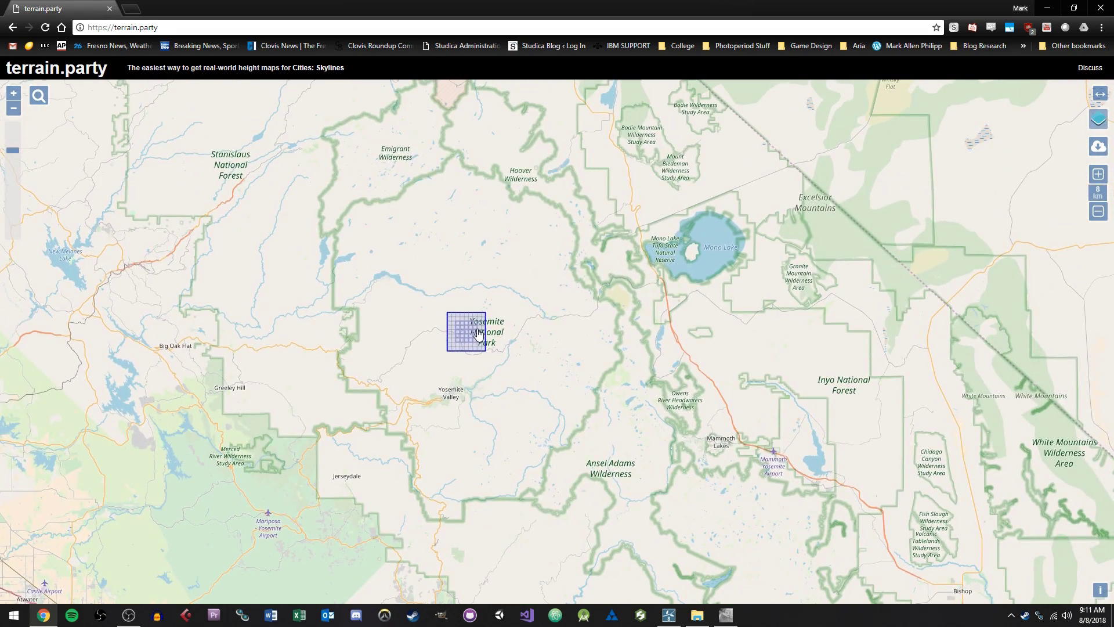
Move the selection area over the Yosemite National Park label and enlarge it to 60 km.
left_click_drag(467, 327, 489, 339)
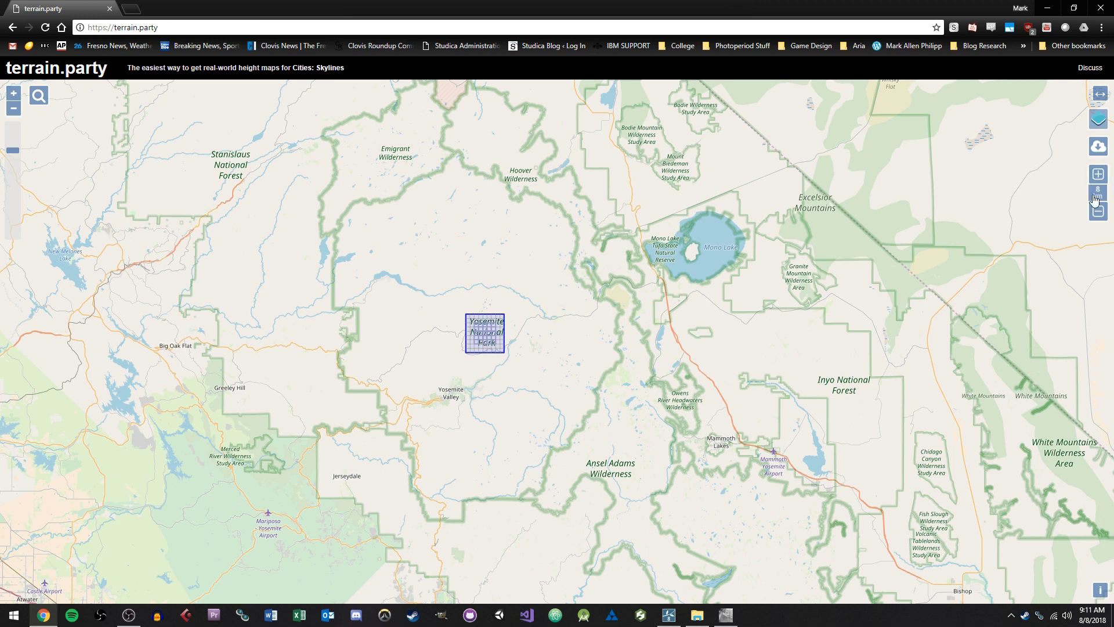
left_click(1098, 174)
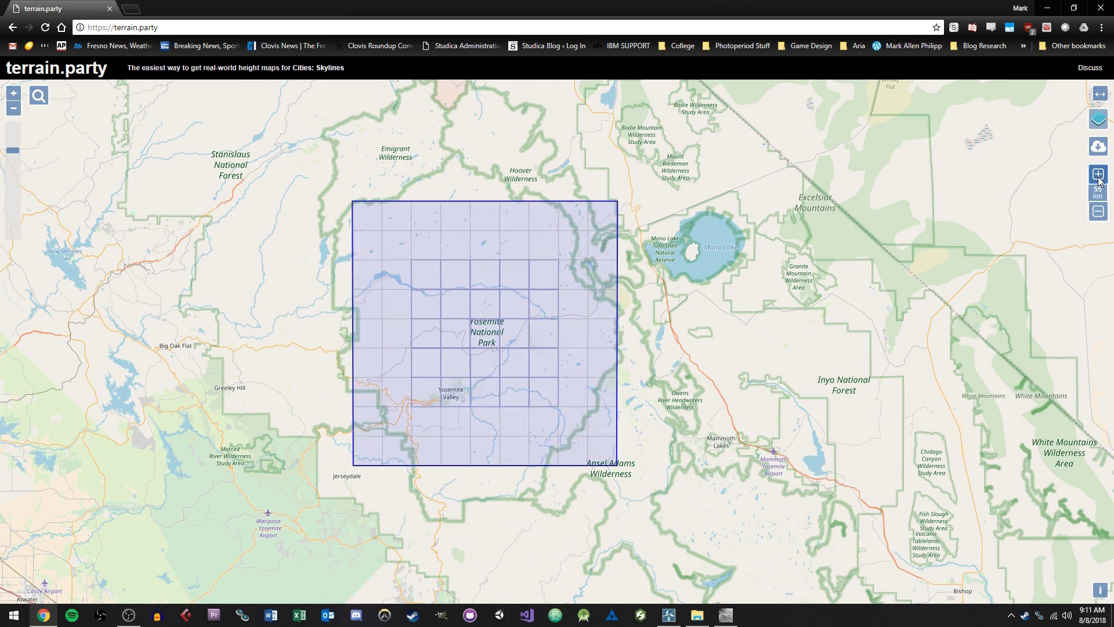
left_click(1098, 177)
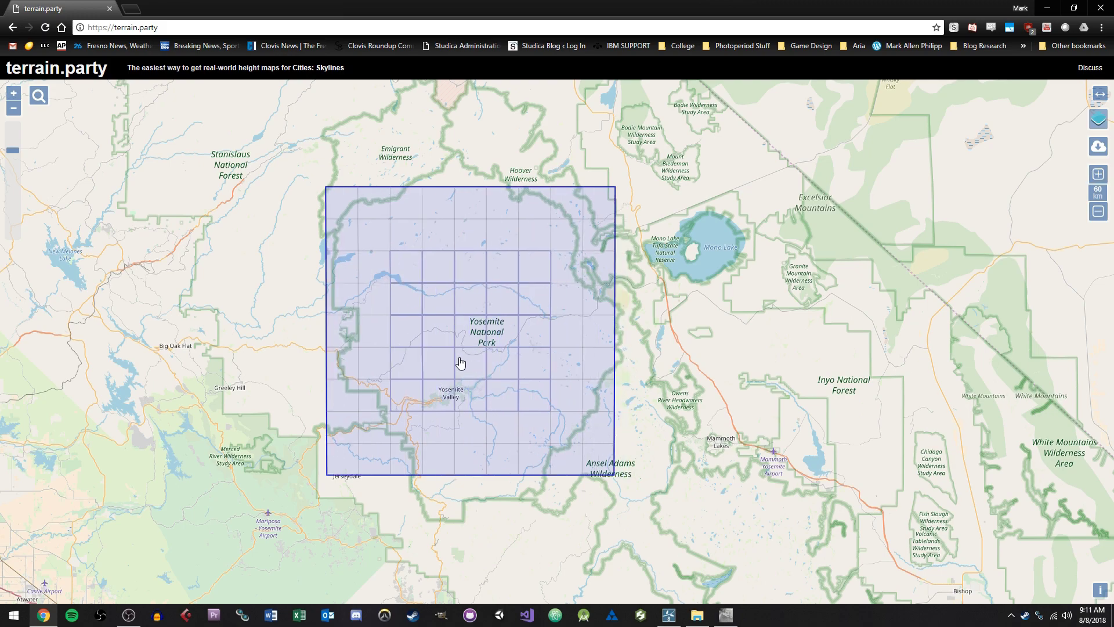
Move the selection area southwest so that it lies over Yosemite Valley.
scroll(479, 358, "down", 4)
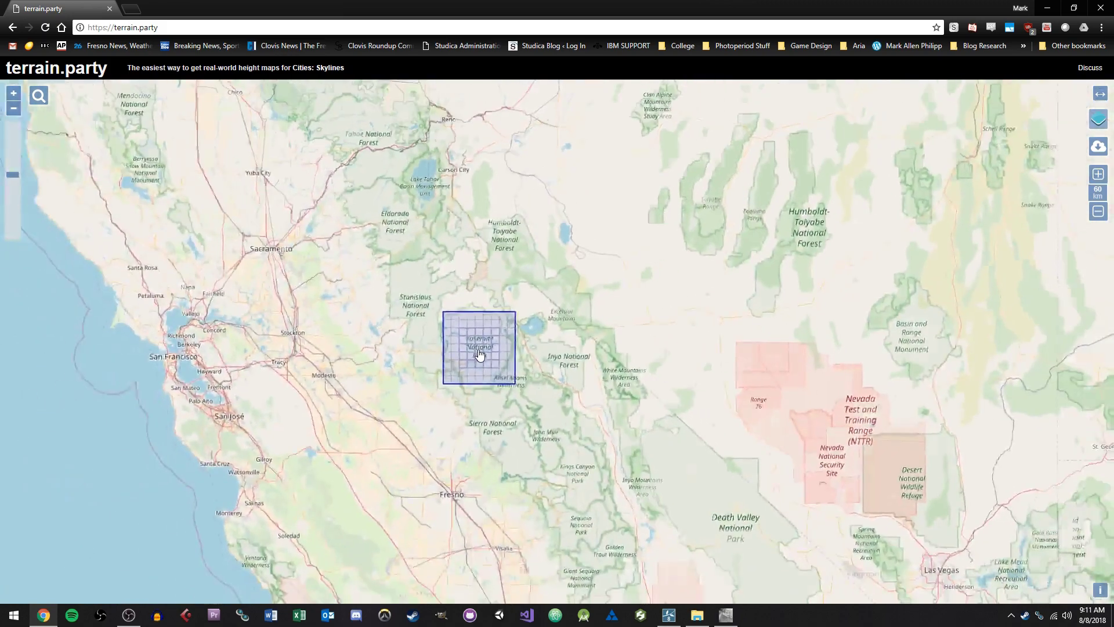
scroll(481, 351, "up", 4)
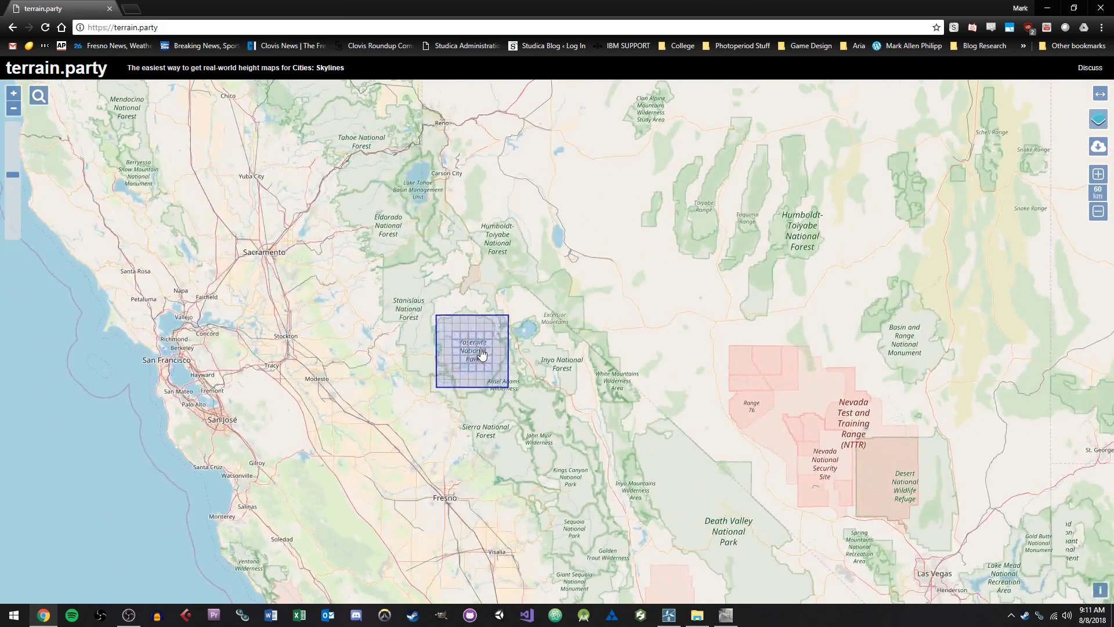
scroll(478, 363, "up", 2)
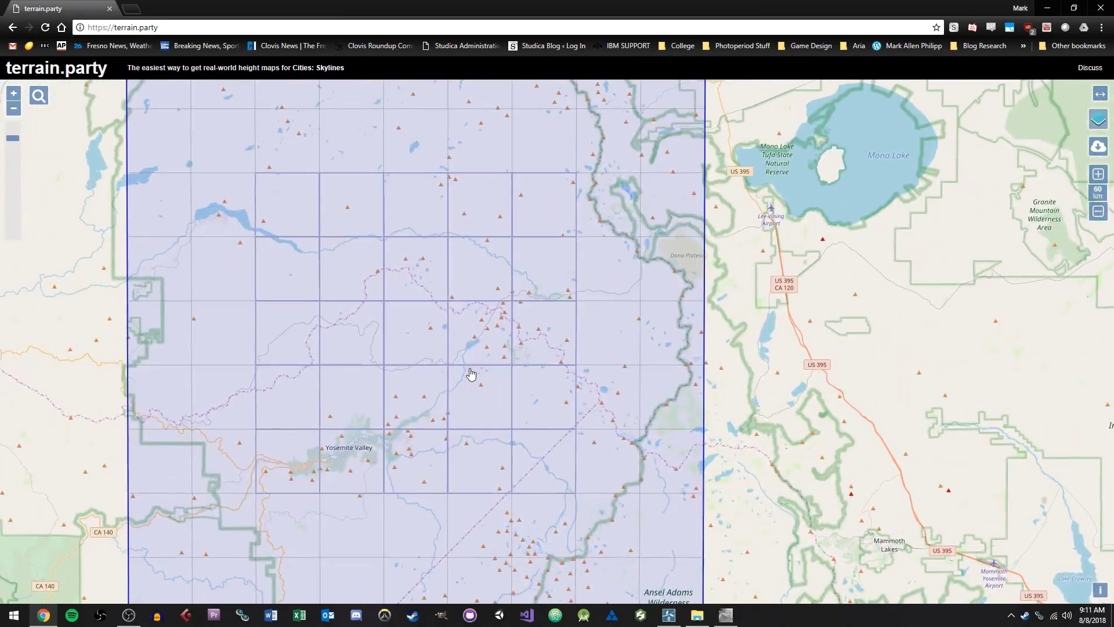
left_click_drag(434, 391, 359, 443)
scroll(359, 442, "down", 1)
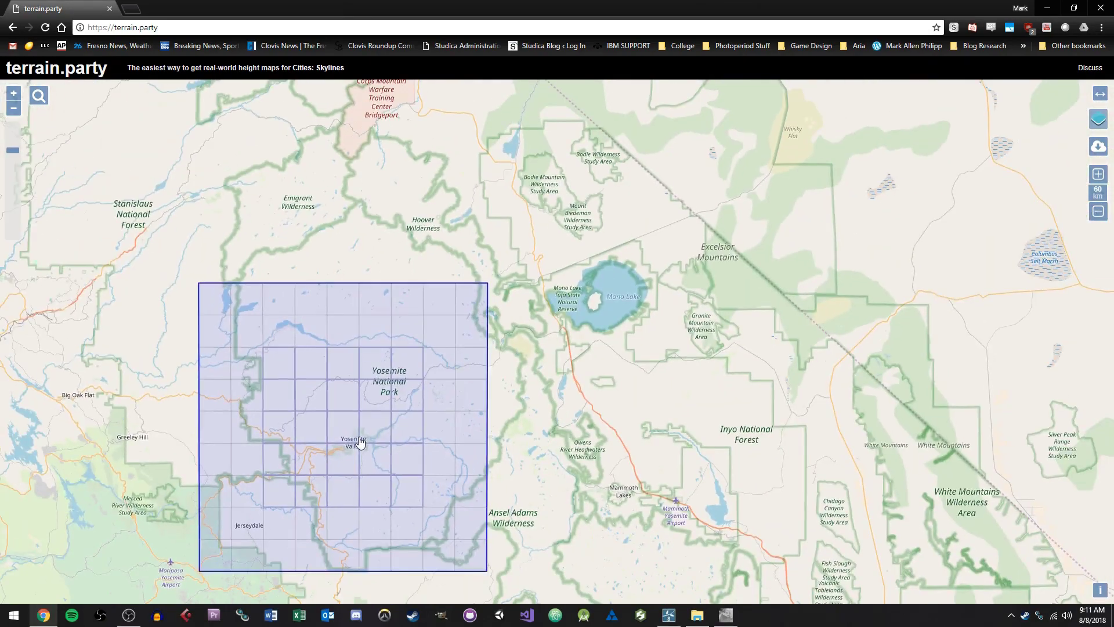
left_click_drag(523, 442, 630, 344)
Shrink the selection area to 9 km.
left_click(1097, 218)
left_click(1098, 219)
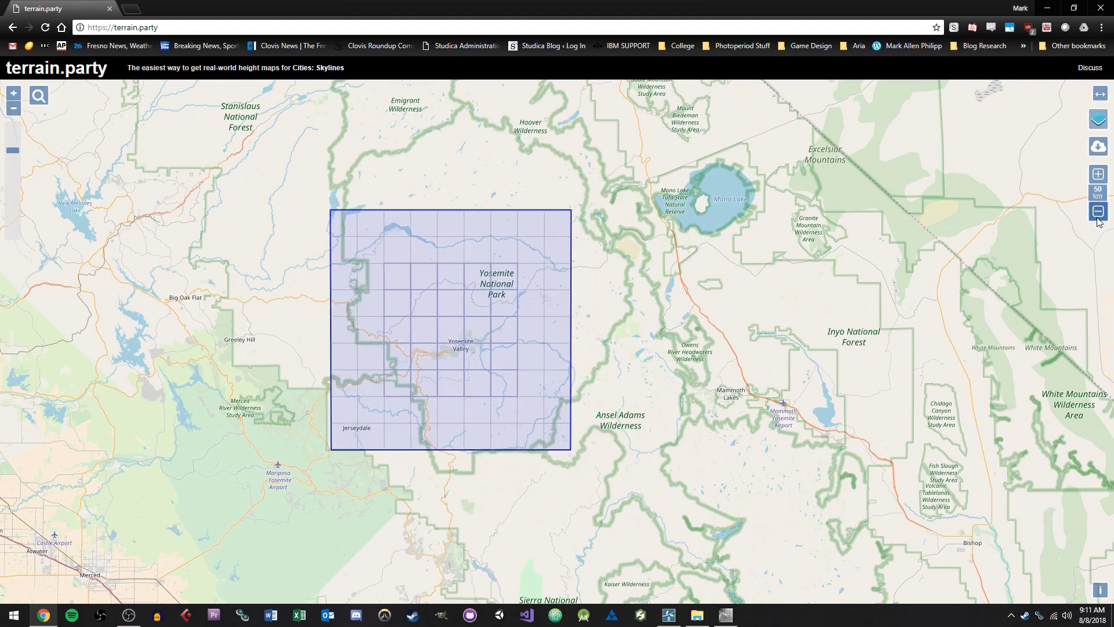
left_click(1097, 217)
left_click(1097, 218)
left_click(1096, 218)
left_click(1096, 218)
left_click(1097, 217)
left_click(1097, 217)
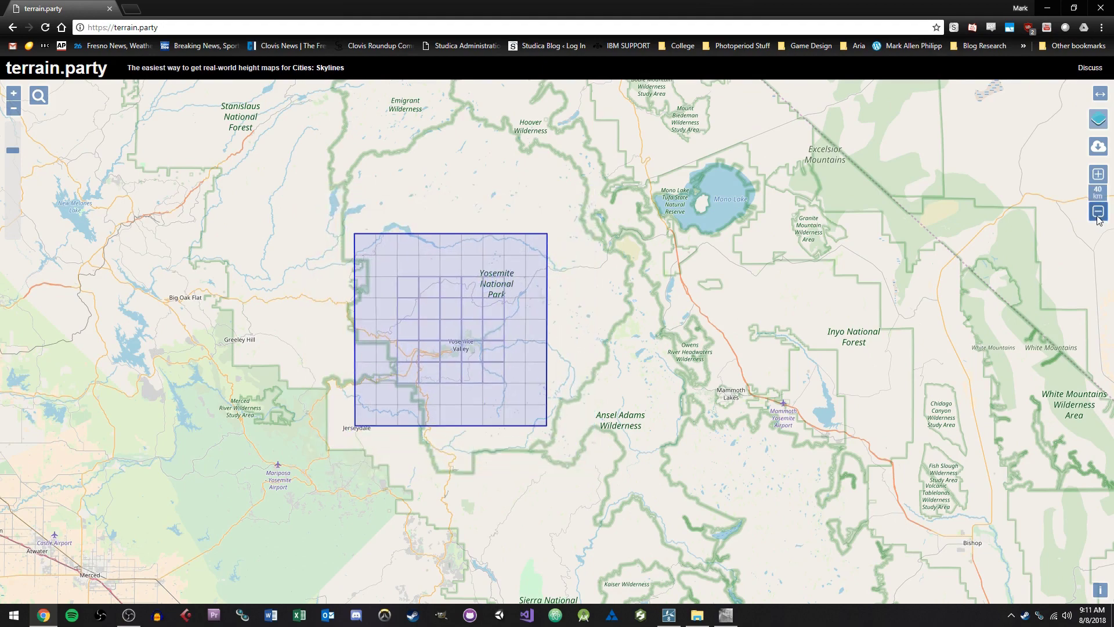
left_click(1097, 216)
left_click(1096, 216)
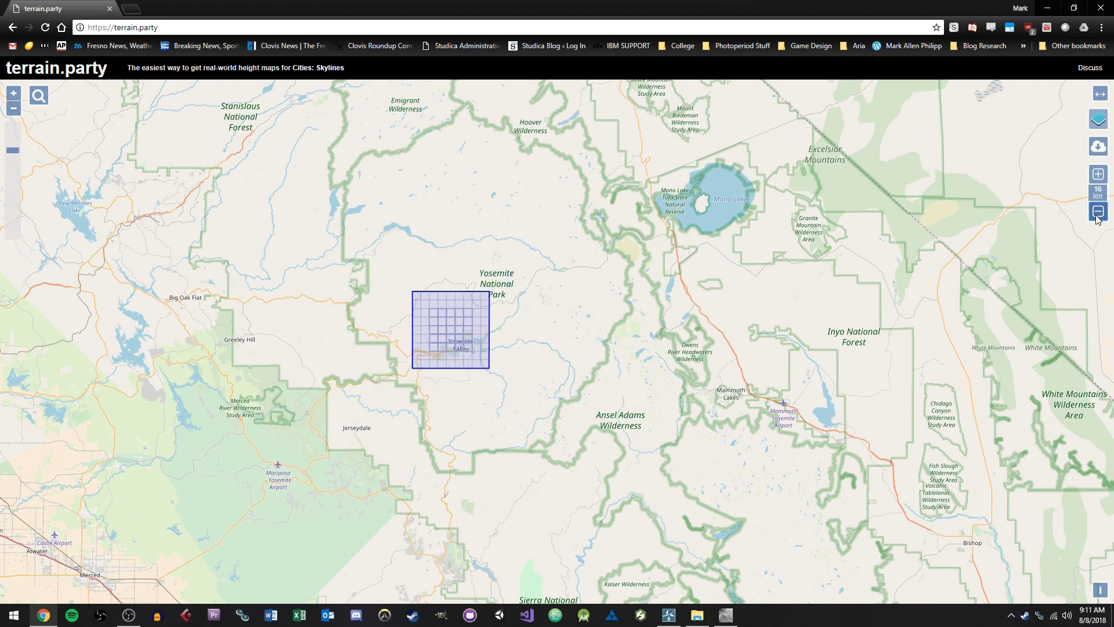
Center the selection area on Yosemite Valley and enlarge it to 12 km.
scroll(481, 397, "up", 1)
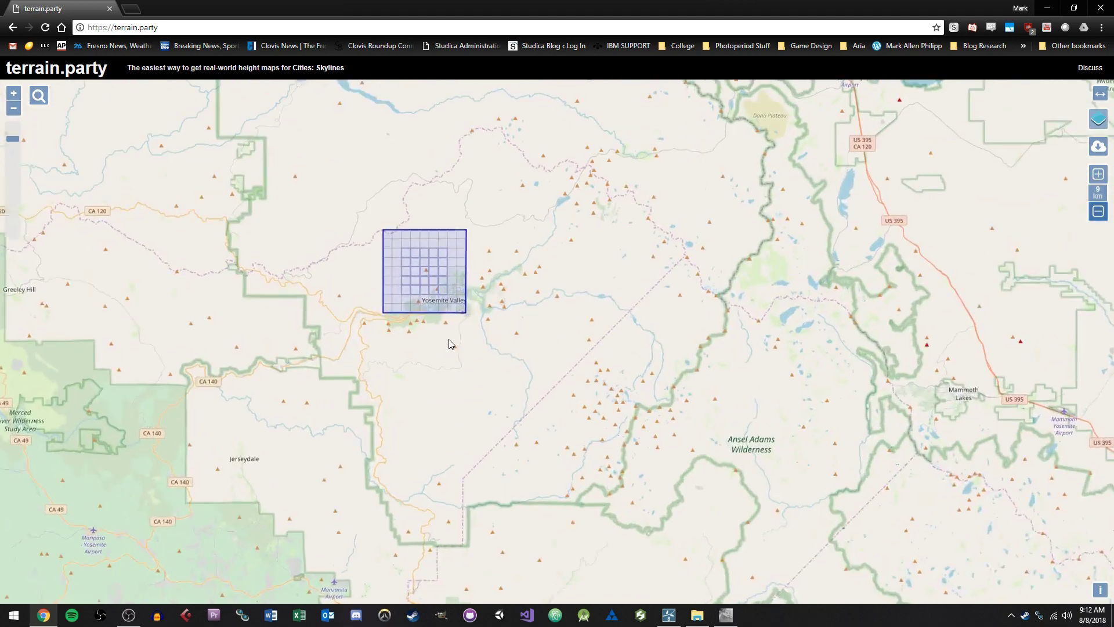
left_click_drag(412, 287, 430, 292)
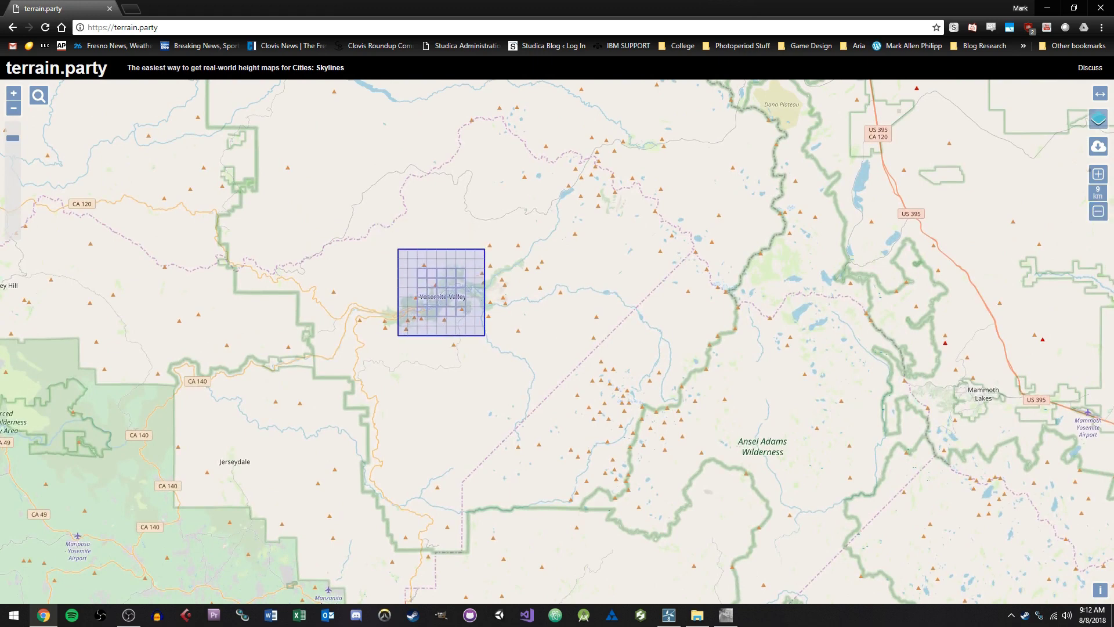
left_click(1099, 176)
left_click(1099, 175)
left_click(1099, 176)
left_click_drag(442, 313, 433, 316)
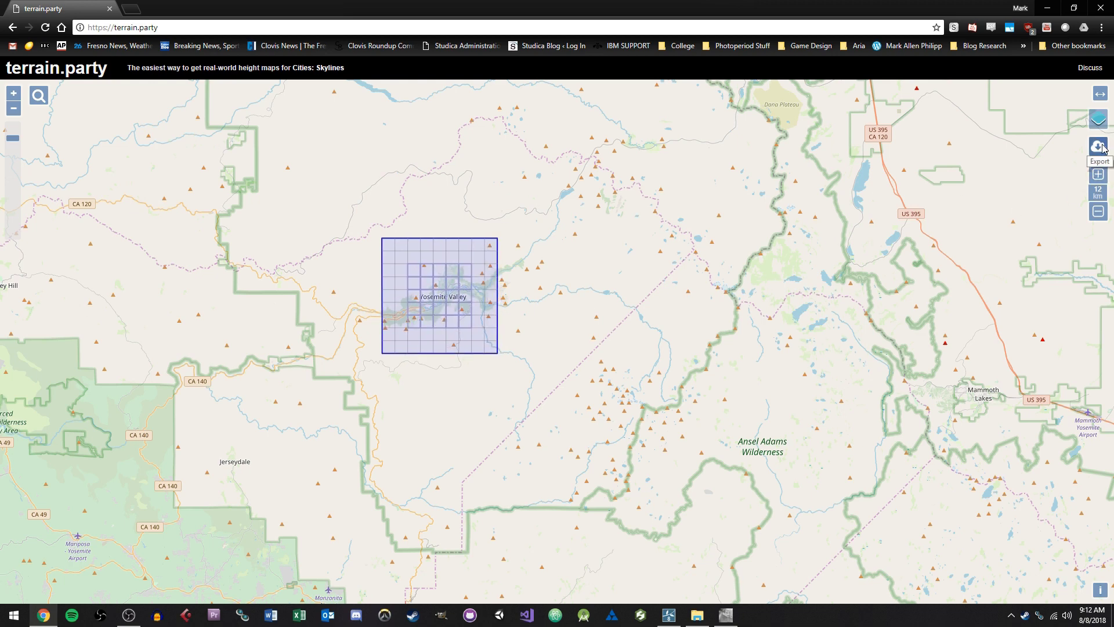
Preview the USGS shaded relief and USGS topographic imagery map views, and return to OpenStreetMap.
mouse_move(1105, 123)
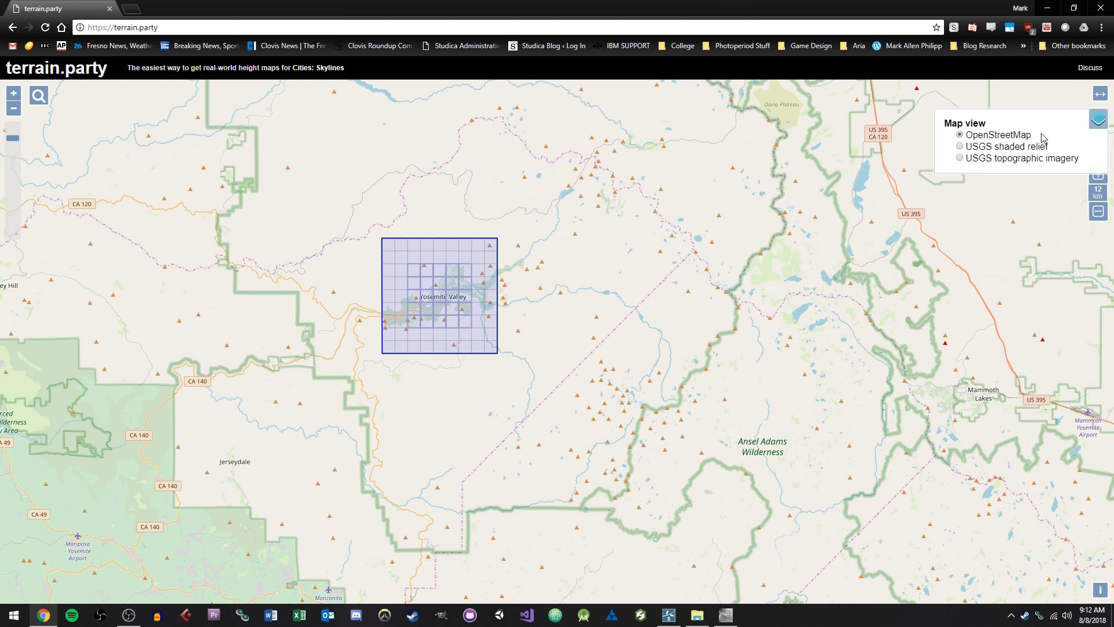
left_click(1005, 148)
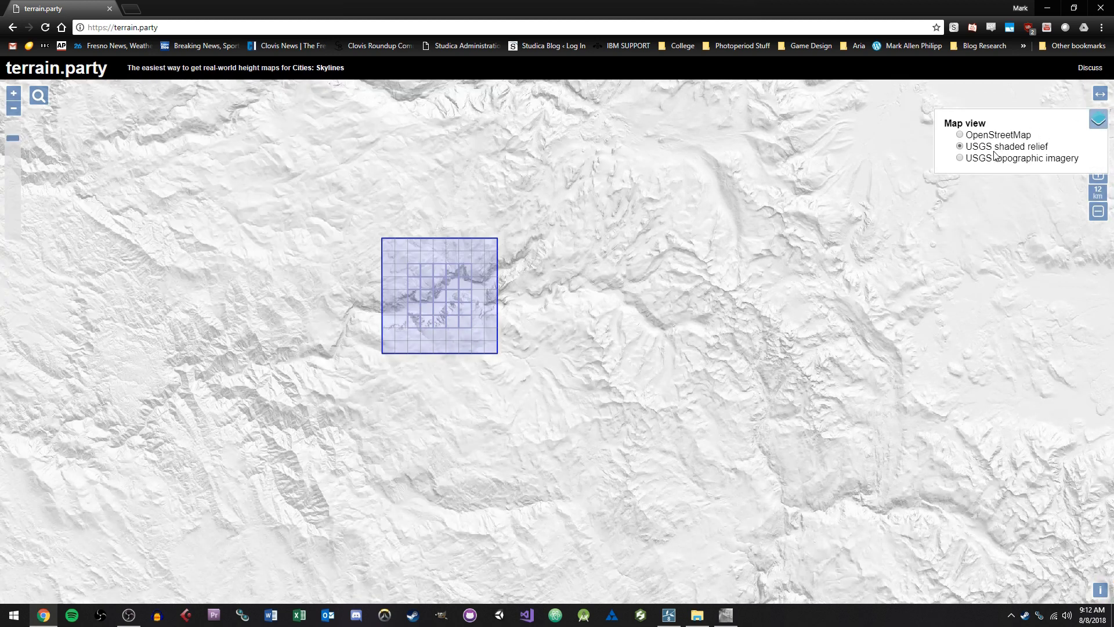
left_click(979, 162)
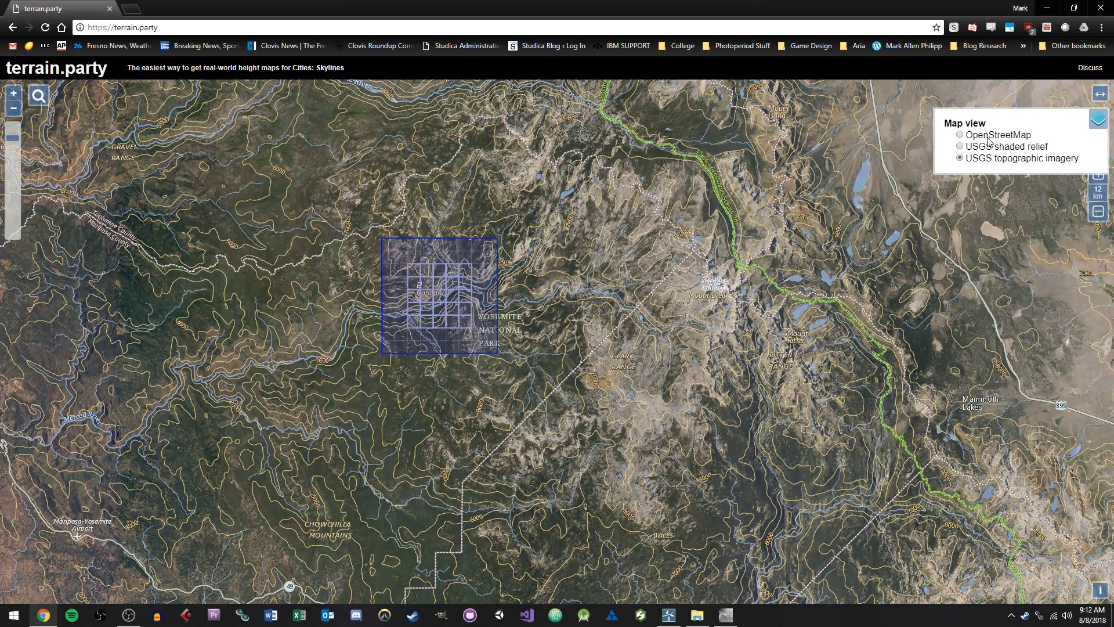
left_click(990, 137)
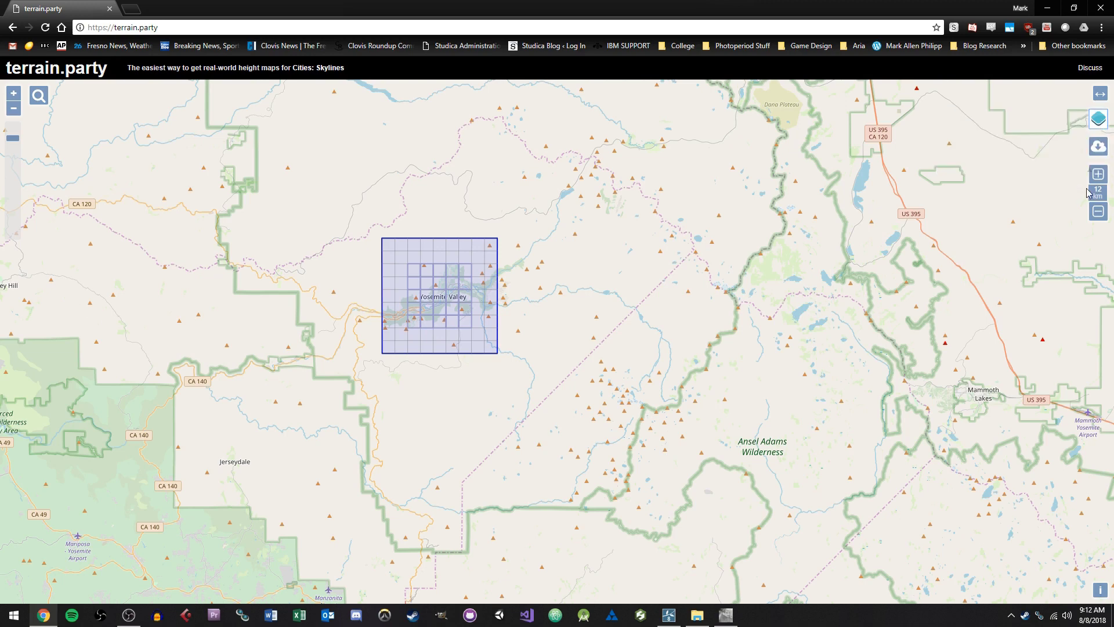
Export the height maps of the selected area under the name Yosemite.
left_click(1100, 147)
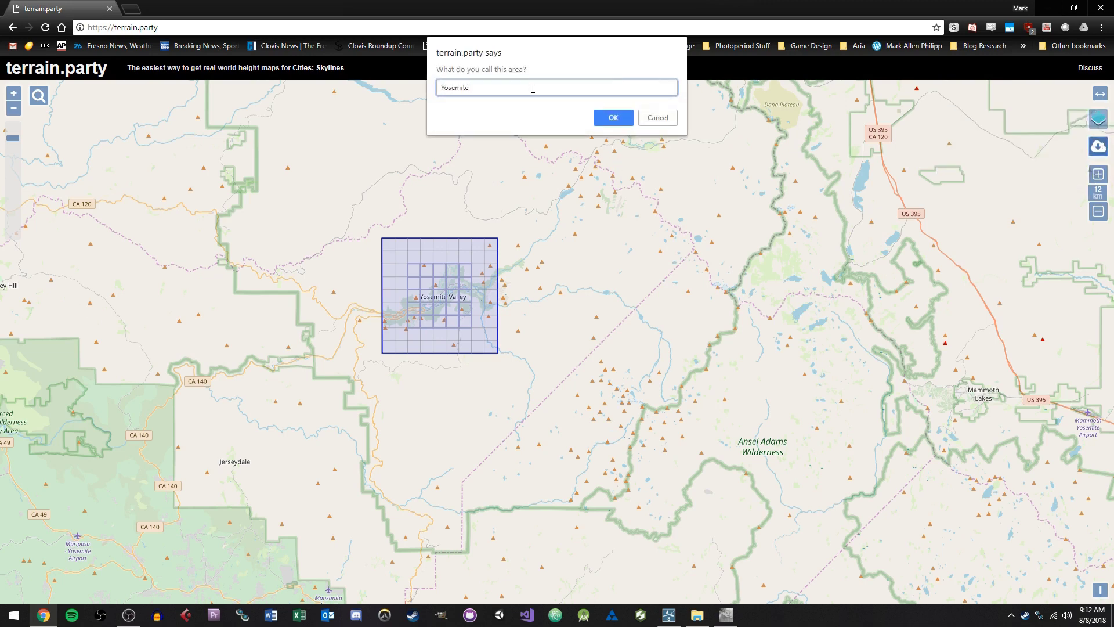
key("Return")
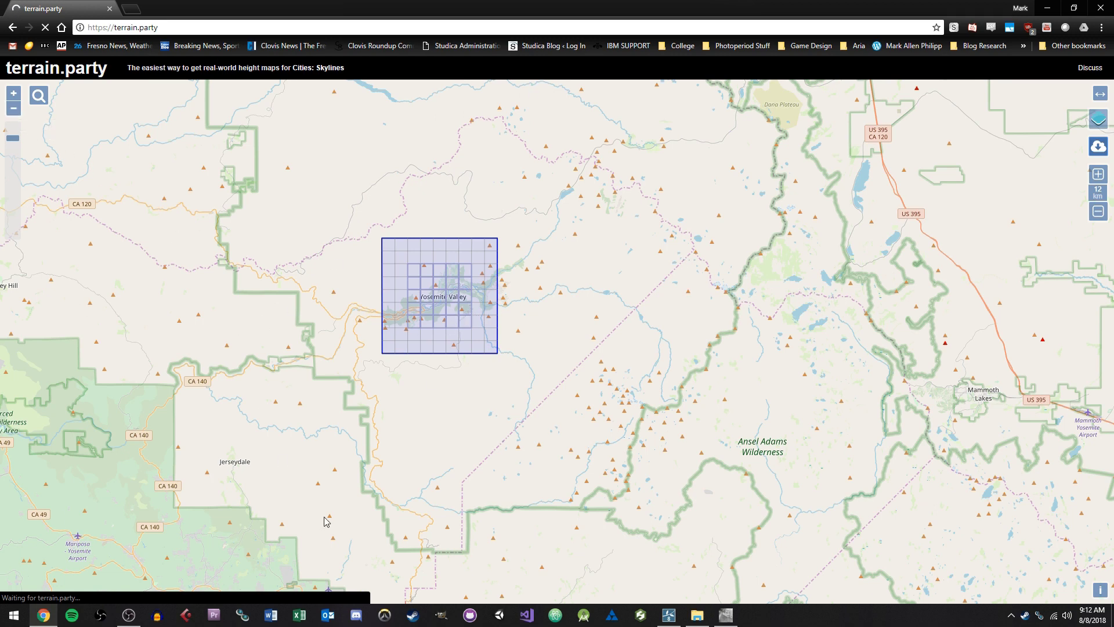
Find the downloaded Yosemite terrain.zip in the Downloads folder and open it to view its contents.
left_click(697, 615)
key("alt+Left")
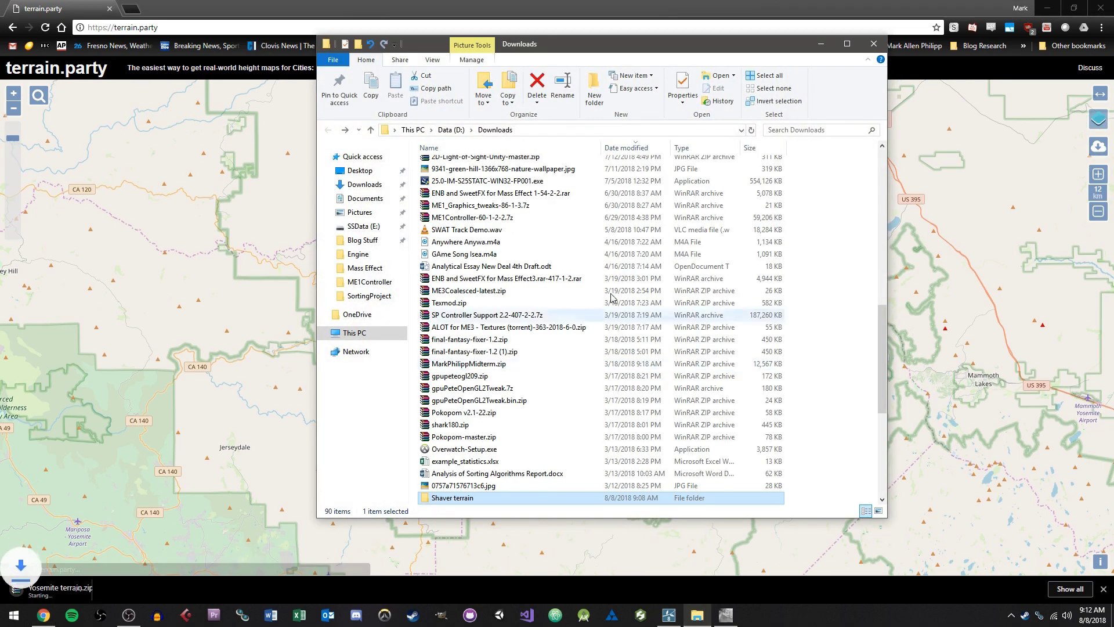
scroll(609, 298, "up", 4)
scroll(529, 306, "up", 10)
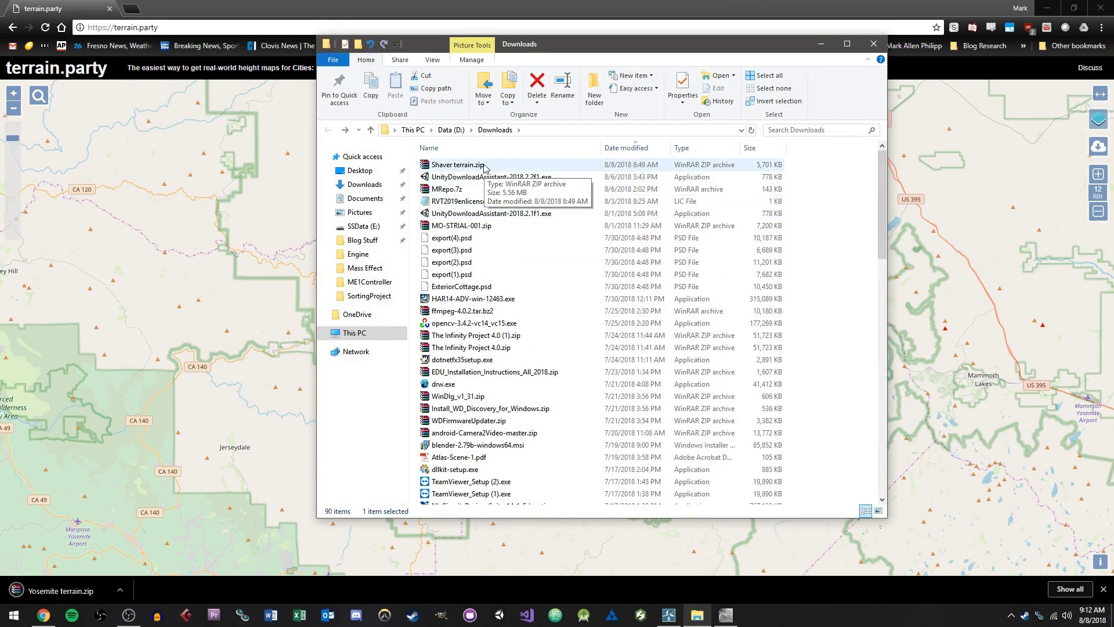
scroll(519, 231, "down", 20)
left_click(498, 243)
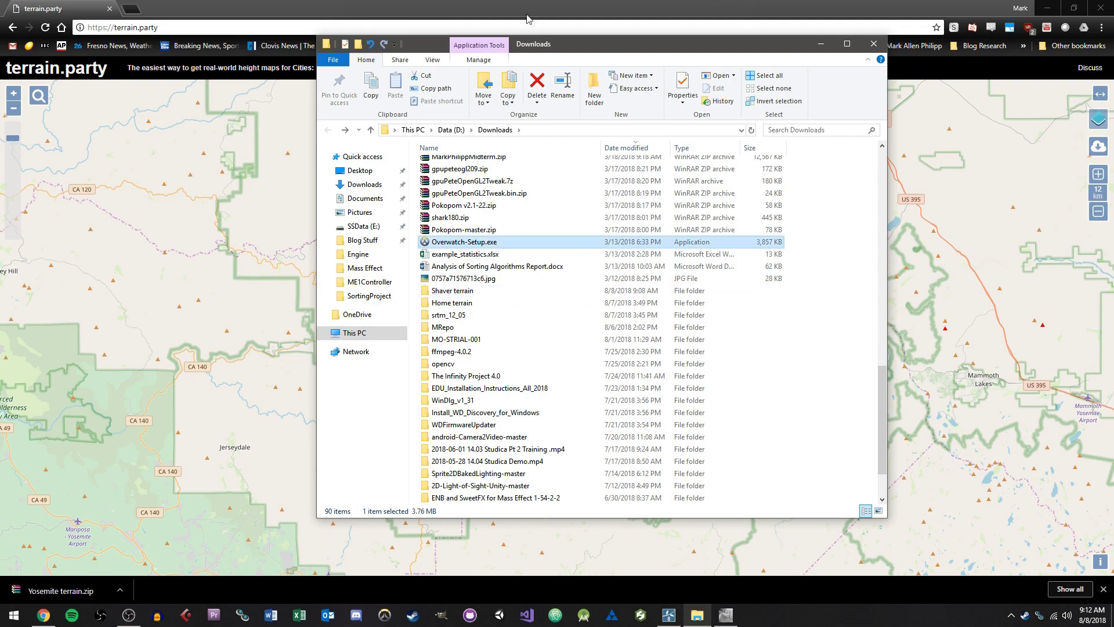
scroll(619, 326, "down", 2)
left_click(744, 366)
key("y")
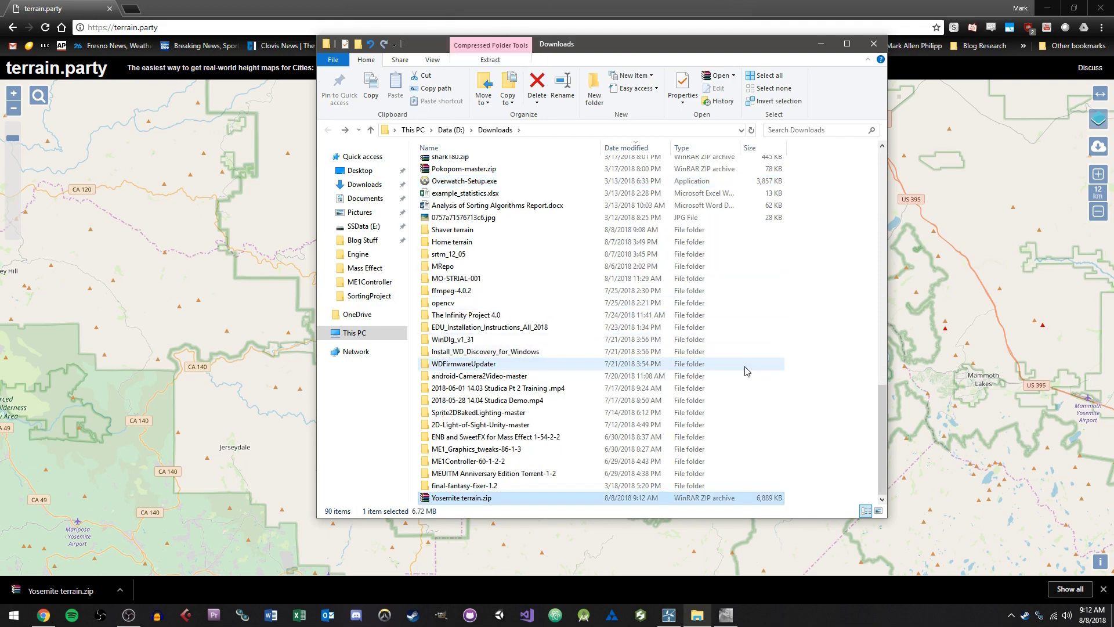
key("Return")
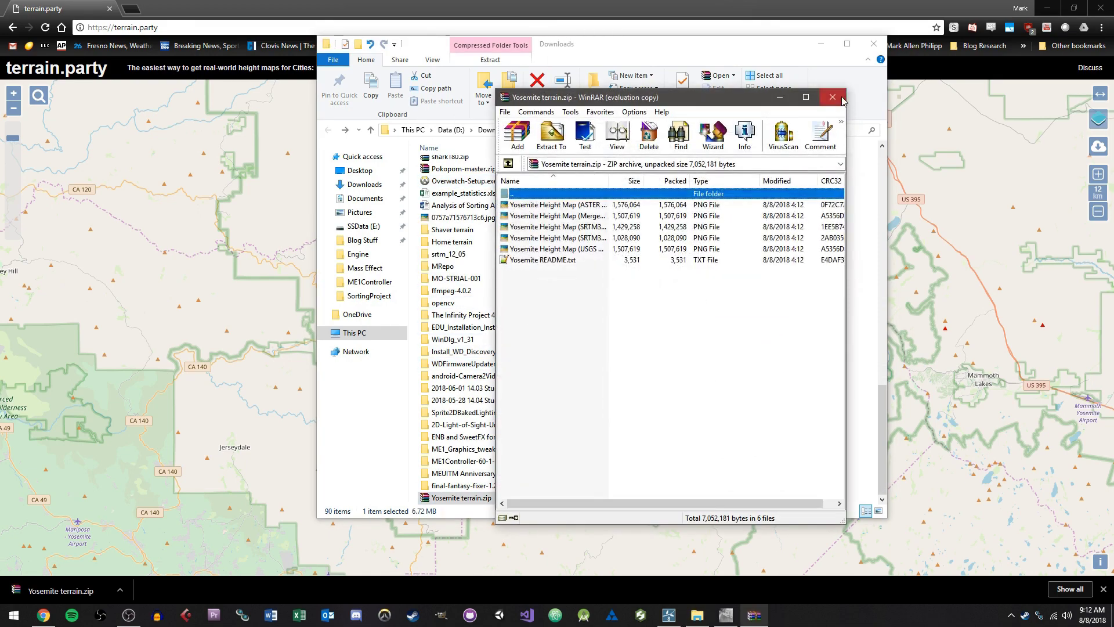
Close the archive window and extract Yosemite terrain.zip into its own Yosemite terrain folder.
left_click(835, 97)
right_click(521, 502)
left_click(590, 303)
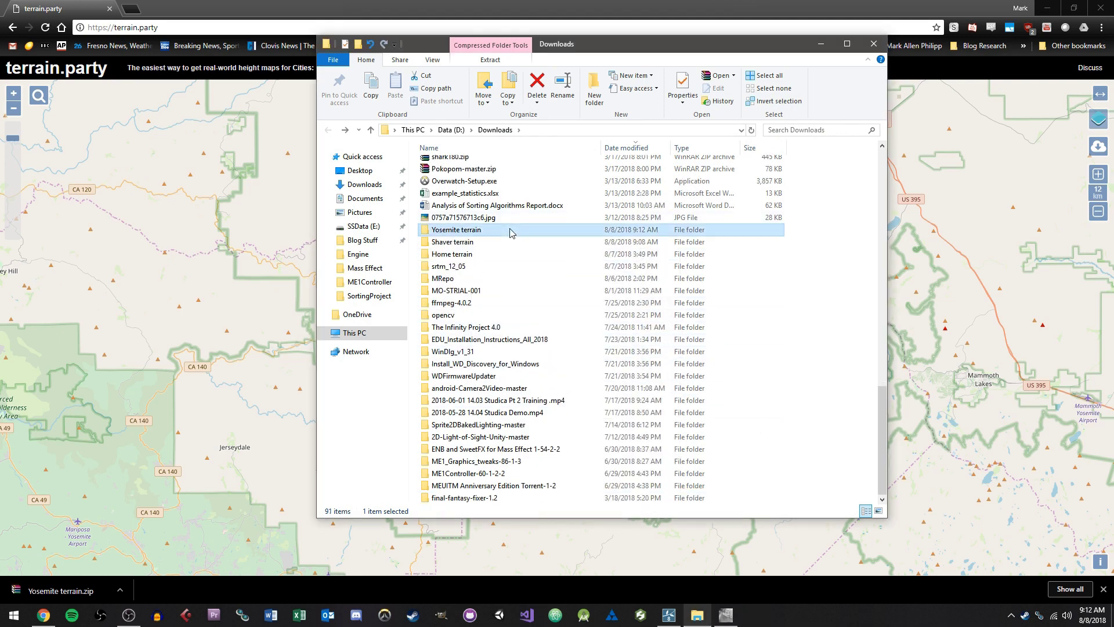
Open the extracted Yosemite terrain folder and view the ASTER 30m height map.
double_click(501, 230)
left_click(460, 181)
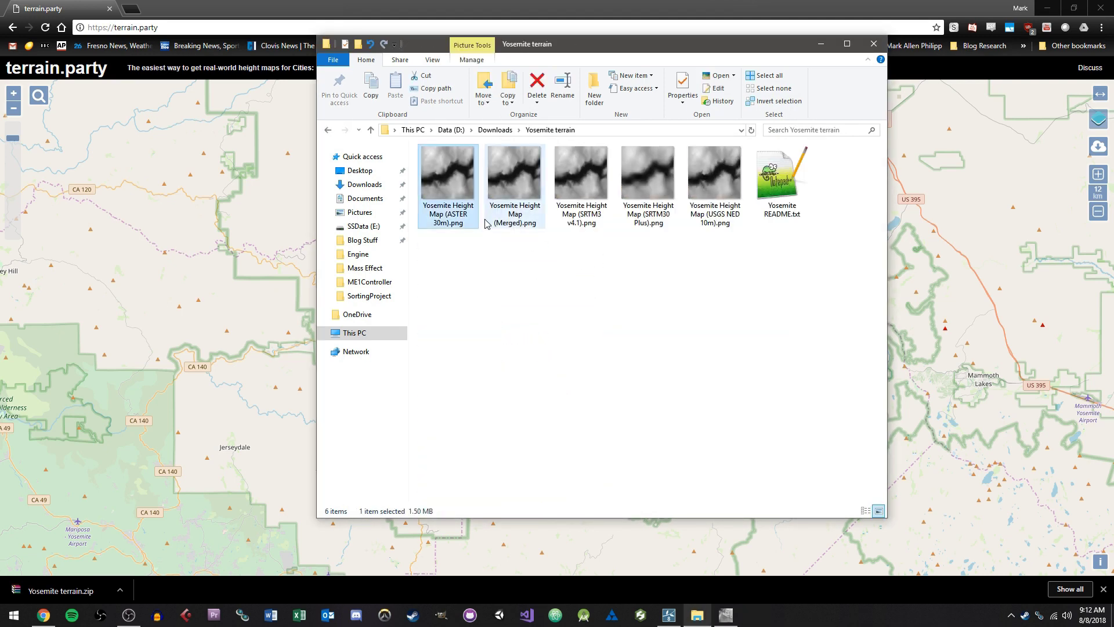
double_click(446, 196)
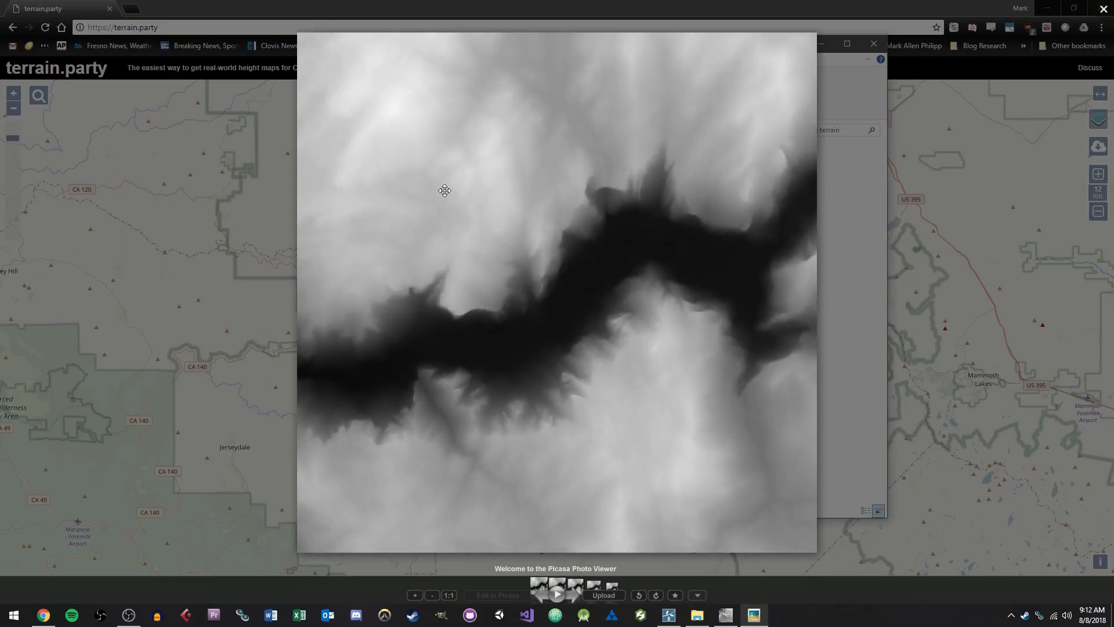
Compare the ASTER 30m, Merged, SRTM3 v4.1 and USGS NED 10m versions of the Yosemite height map, and close the image viewer.
key("Right")
key("Right")
key("Right")
key("Right")
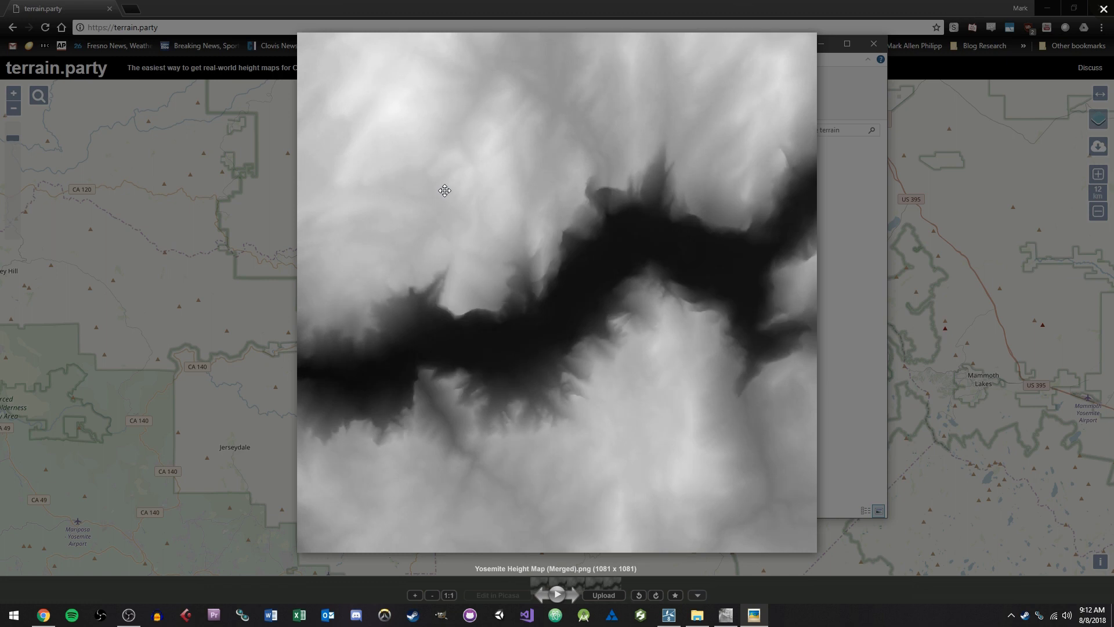
key("Right")
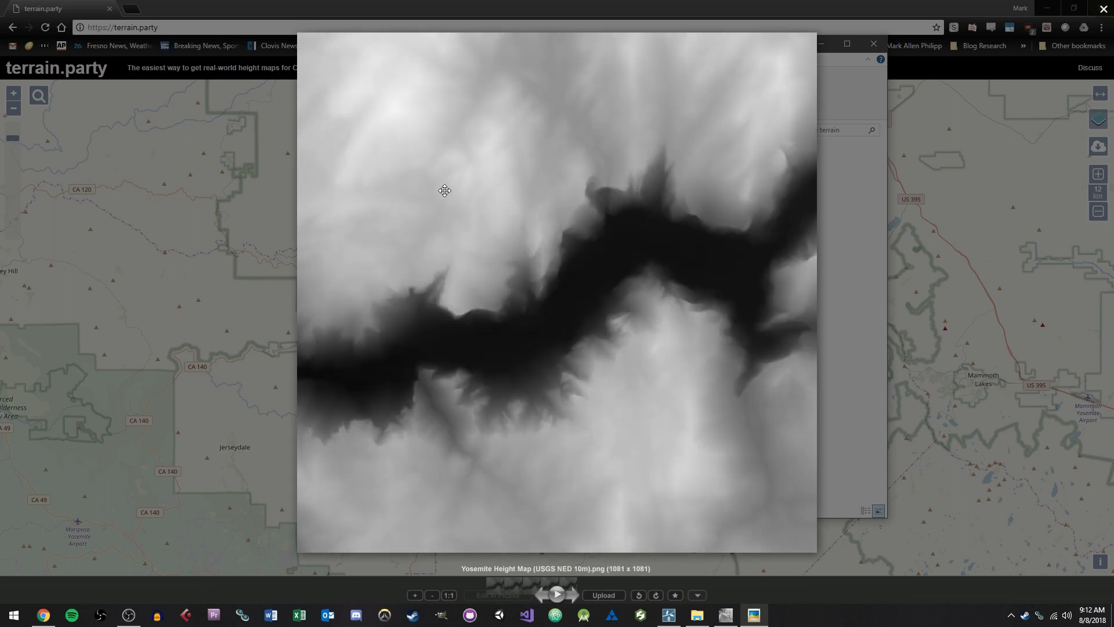
key("Right")
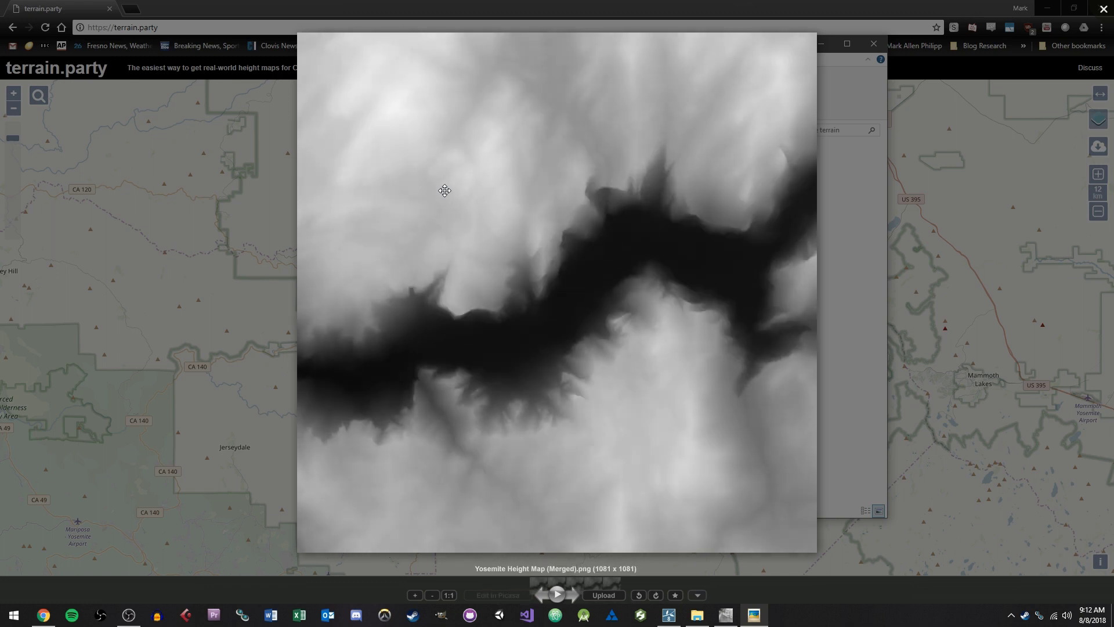
key("Left")
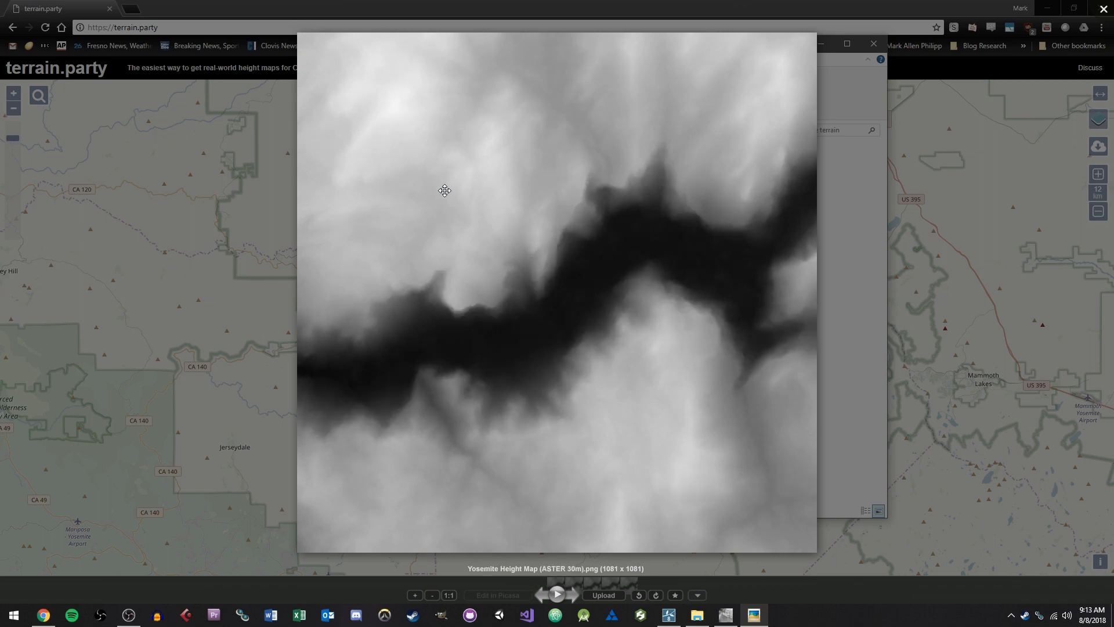
key("Right")
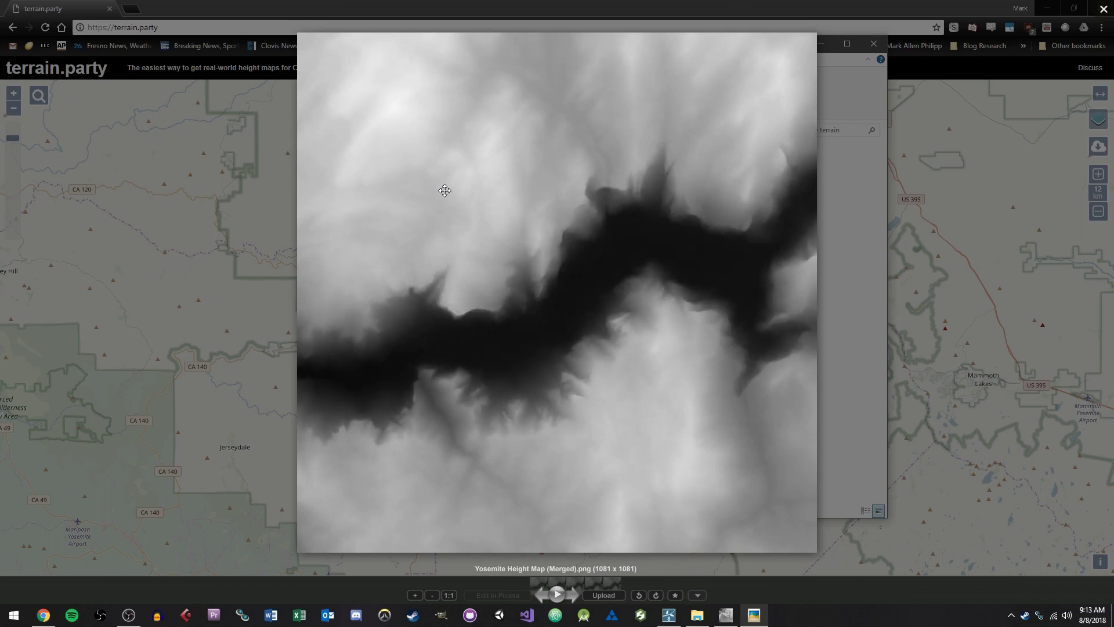
key("Right")
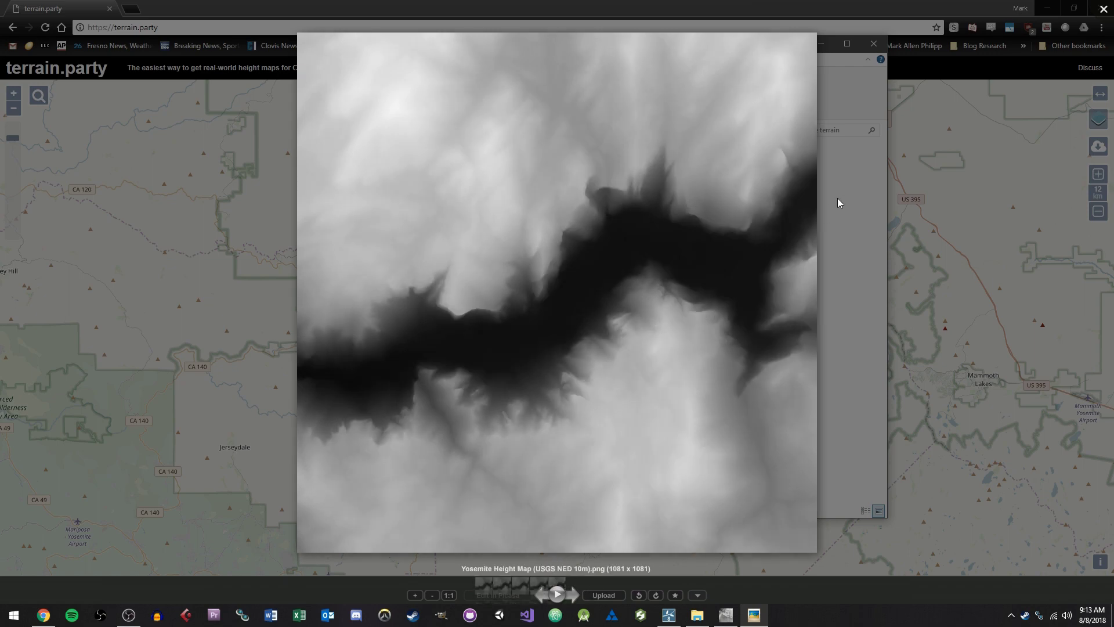
key("Left")
key("Right")
key("Right")
key("Right")
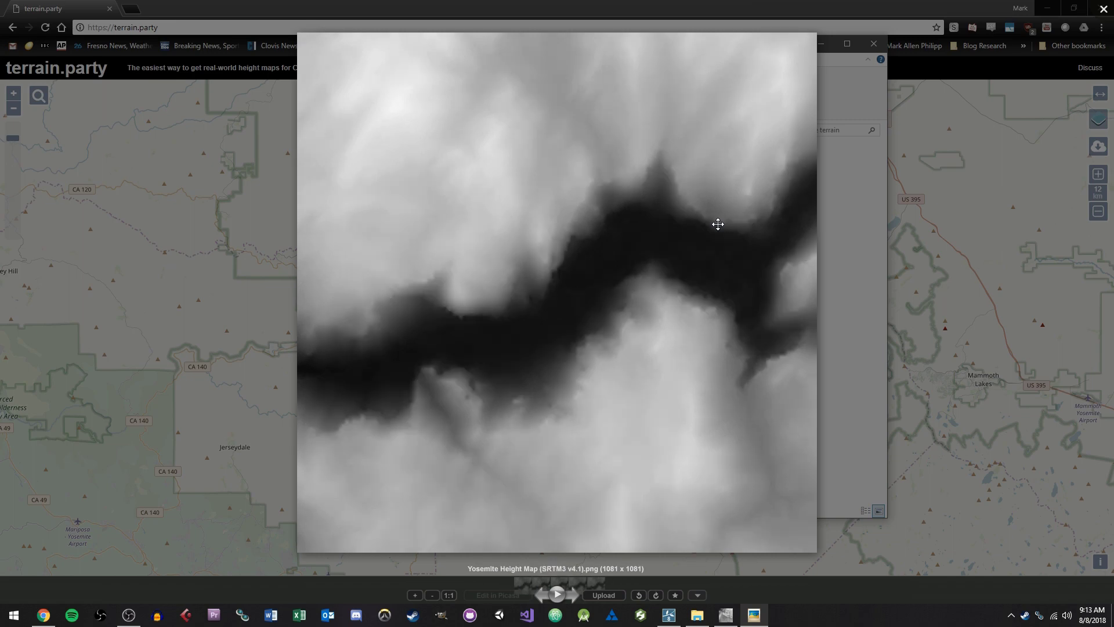
key("Left")
key("Left")
key("Left")
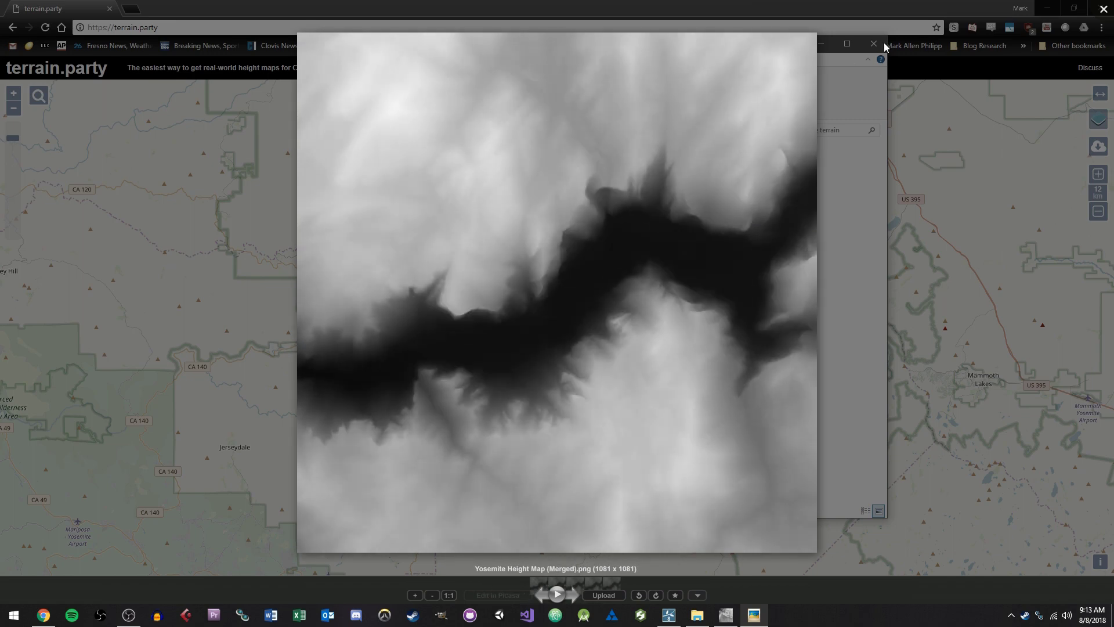
left_click(883, 46)
left_click(803, 22)
Switch to Lumion and flatten the whole existing terrain.
left_click(662, 619)
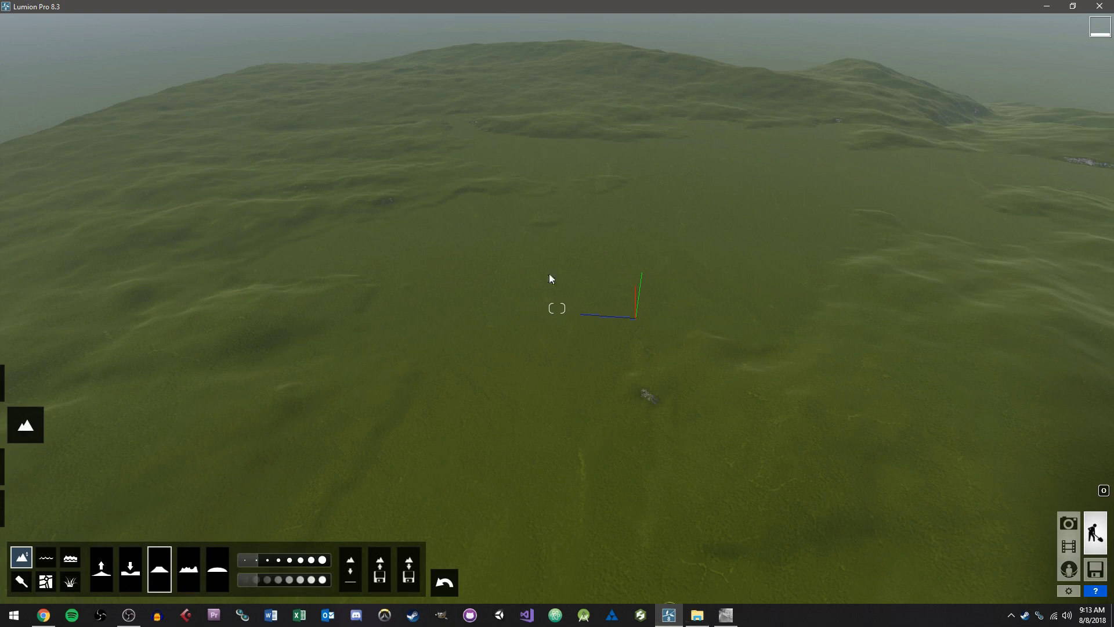
left_click(342, 574)
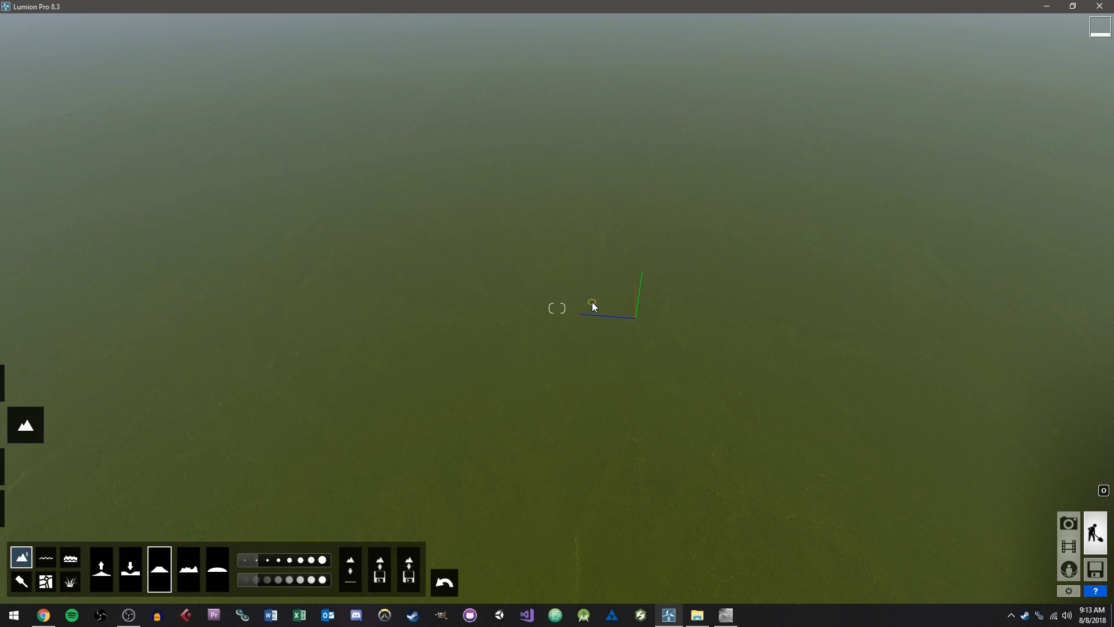
Load Yosemite Height Map (Merged).png from the Yosemite terrain folder as the landscape's terrain map.
mouse_move(19, 418)
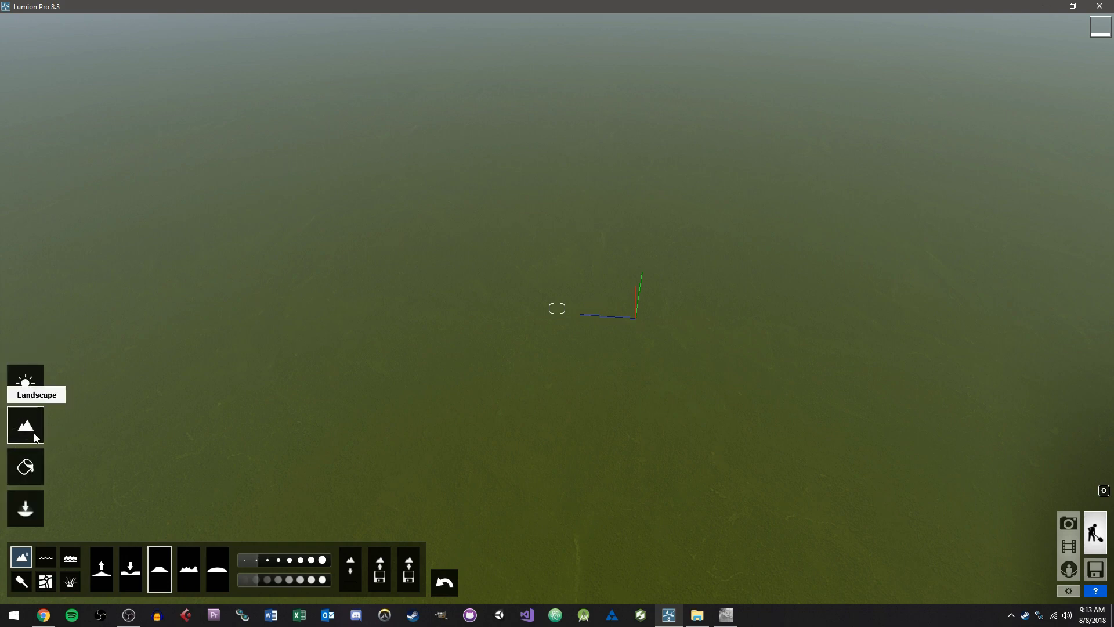
left_click(380, 576)
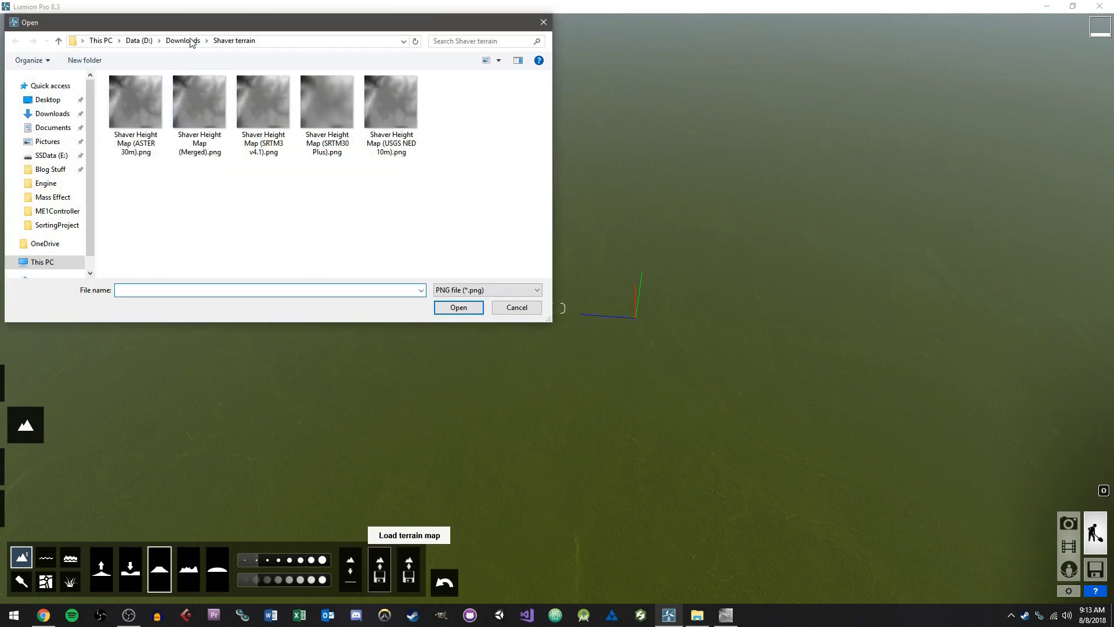
left_click(183, 41)
scroll(161, 212, "down", 2)
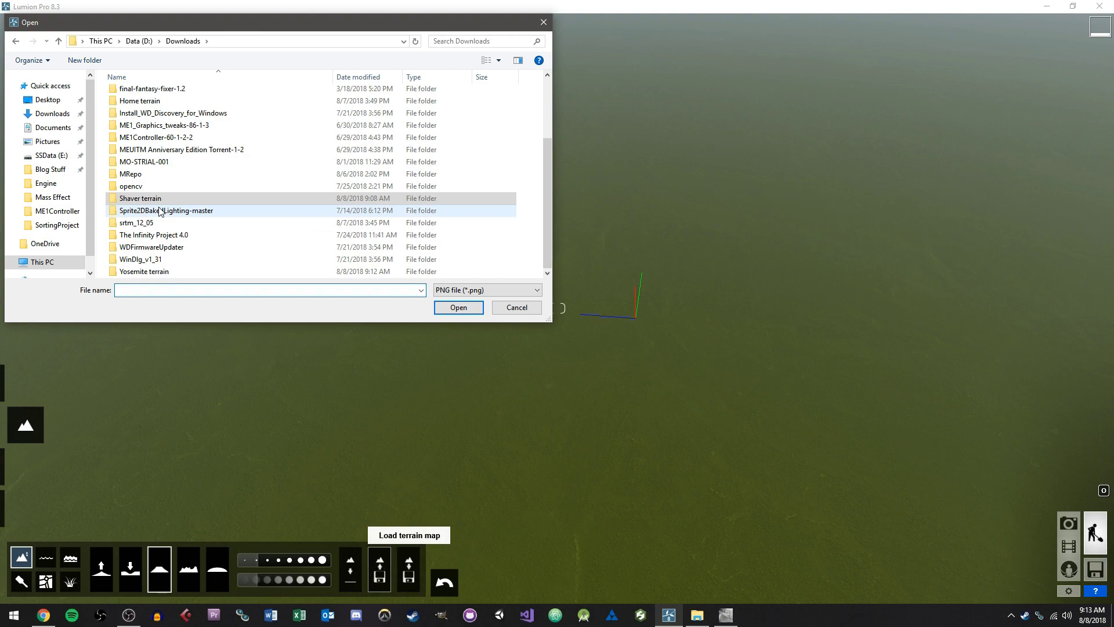
double_click(162, 271)
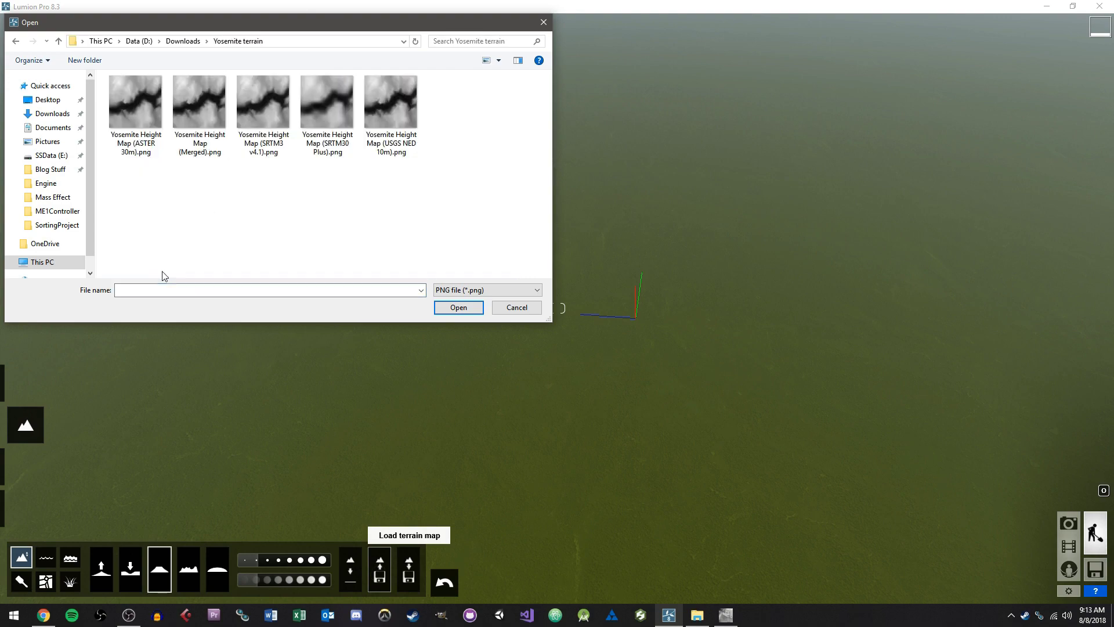
left_click(210, 133)
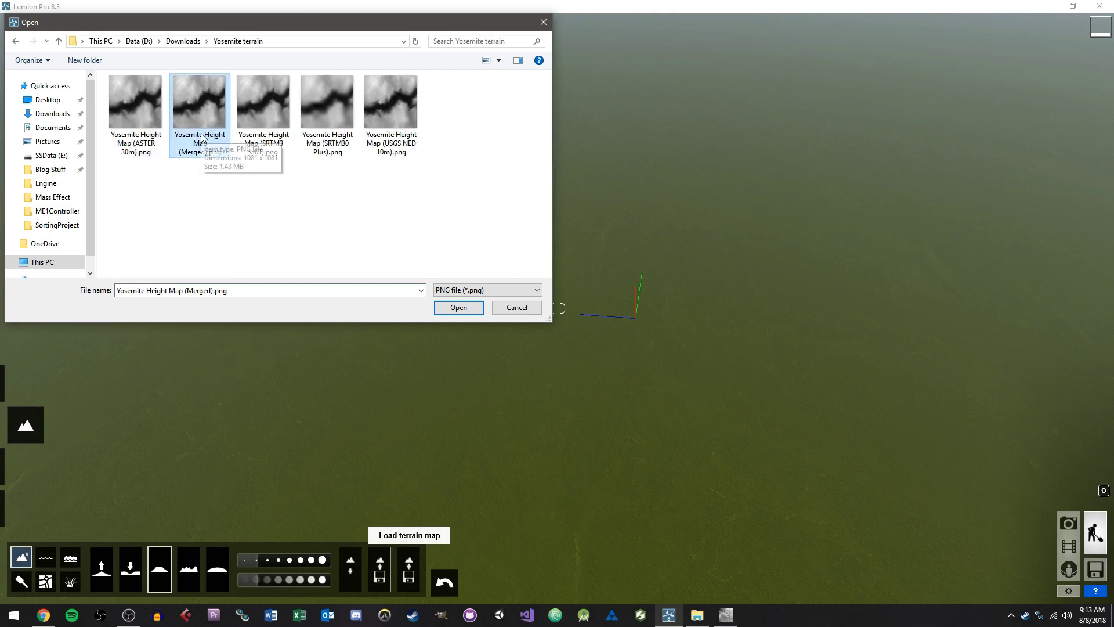
double_click(201, 138)
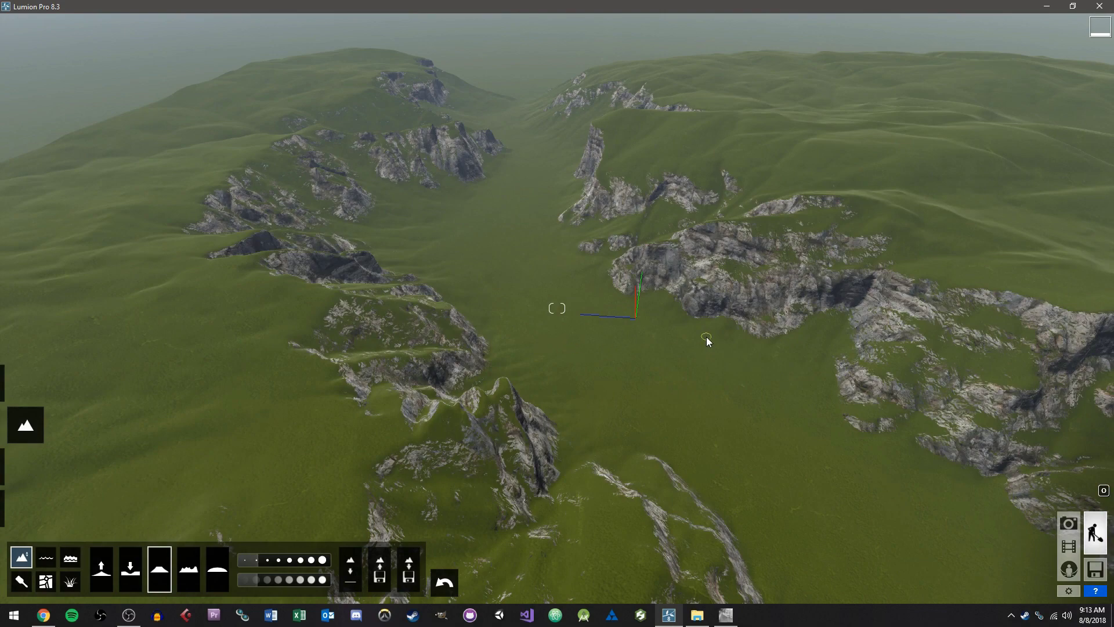
Fly over the loaded Yosemite terrain and examine the valley, its cliffs and the surrounding ridges.
right_click_drag(624, 343, 870, 278)
key("w")
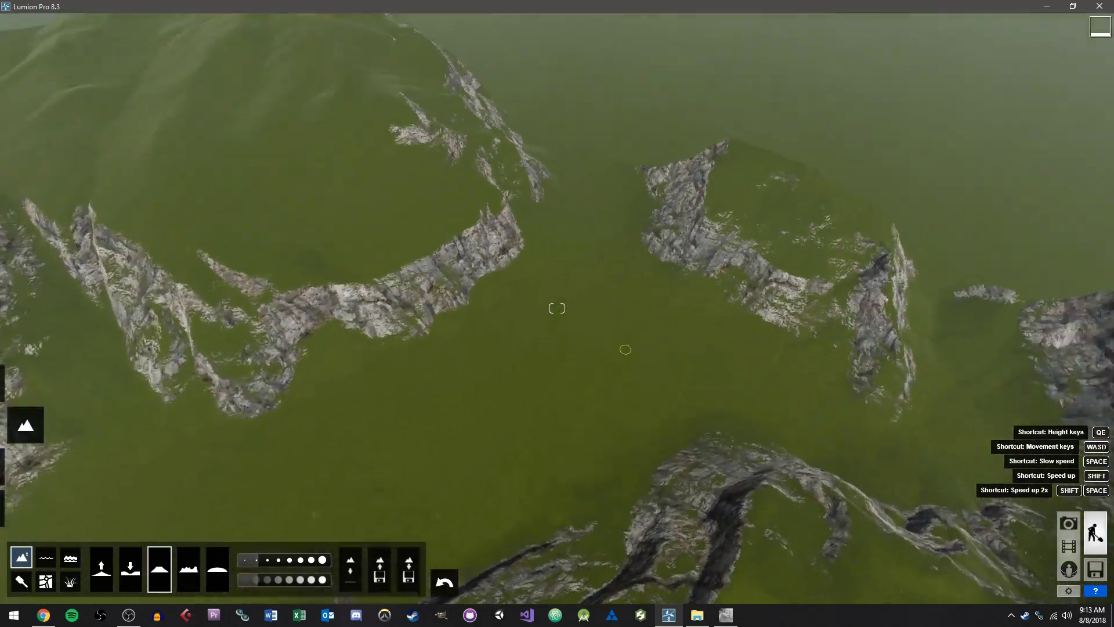
mouse_move(625, 349)
right_mouse_down()
mouse_move(604, 335)
mouse_move(625, 343)
right_mouse_up()
key("w")
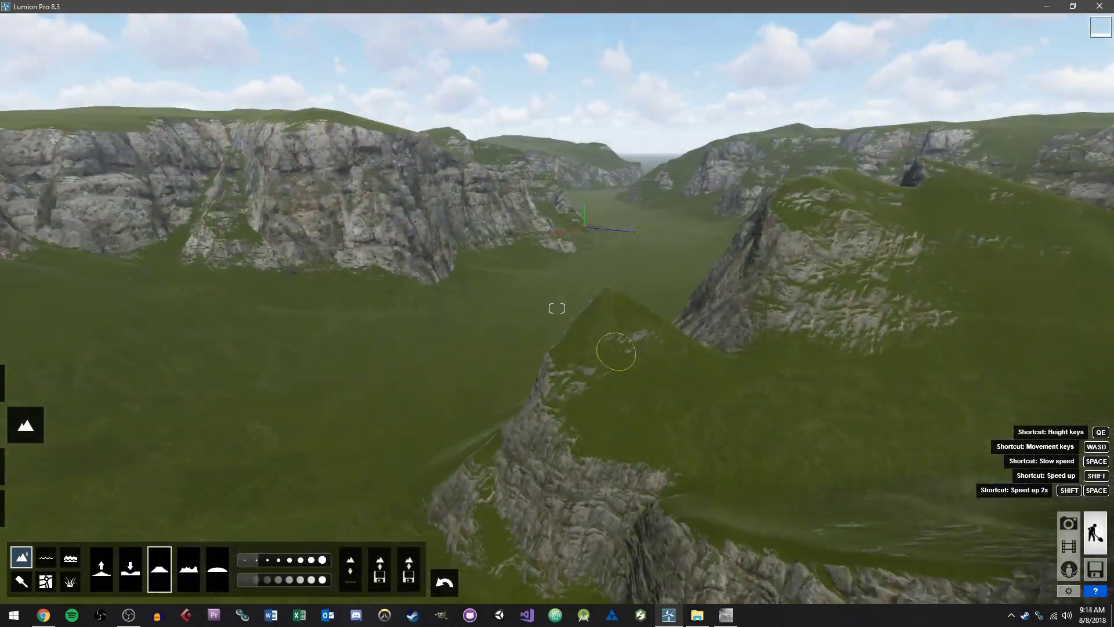
right_click_drag(616, 353, 625, 343)
key("d")
key("s")
Raise the terrain with a short brush stroke along the rocky hillside near the centre of the view.
left_click(101, 569)
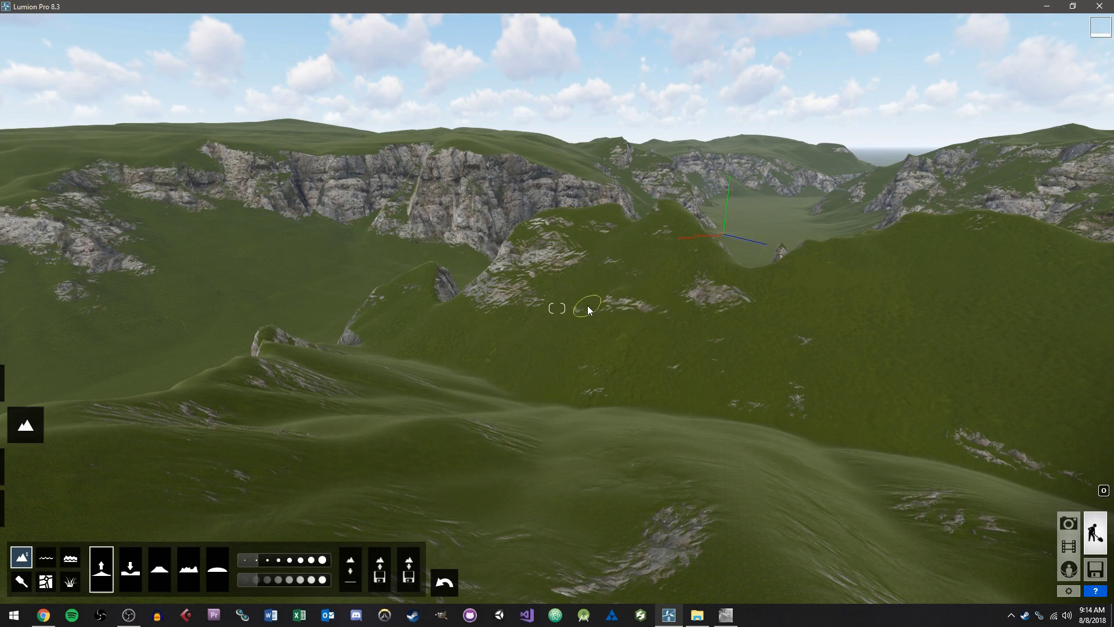
mouse_move(587, 305)
left_mouse_down()
mouse_move(664, 309)
mouse_move(707, 290)
left_mouse_up()
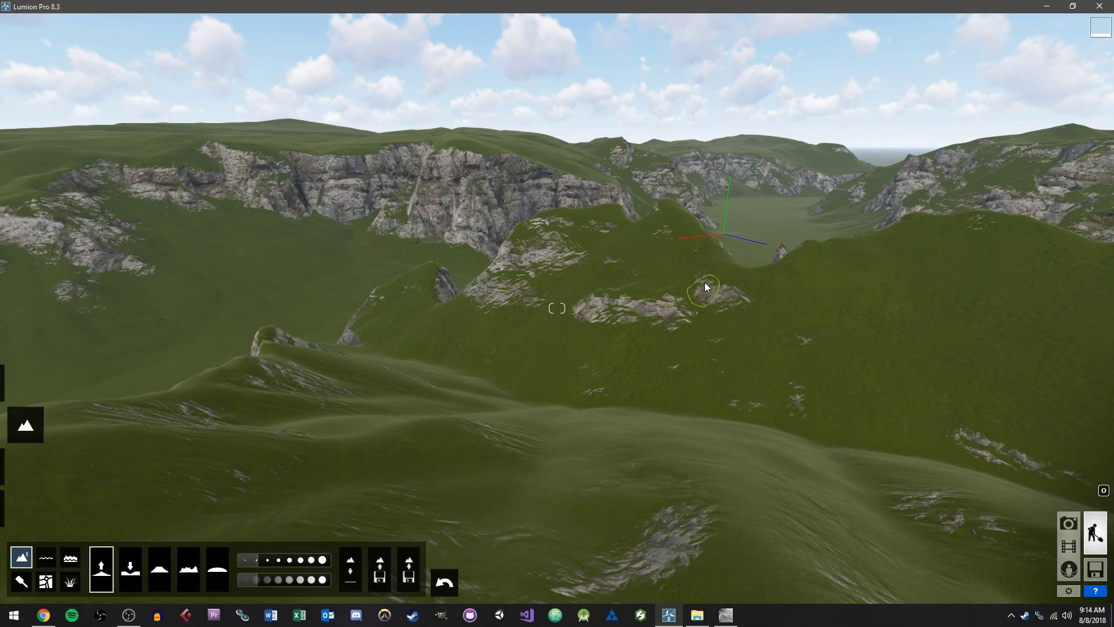
Switch to GIMP and add Yosemite Height Map (Merged).png as a new layer above the Shaver height map.
left_click(724, 616)
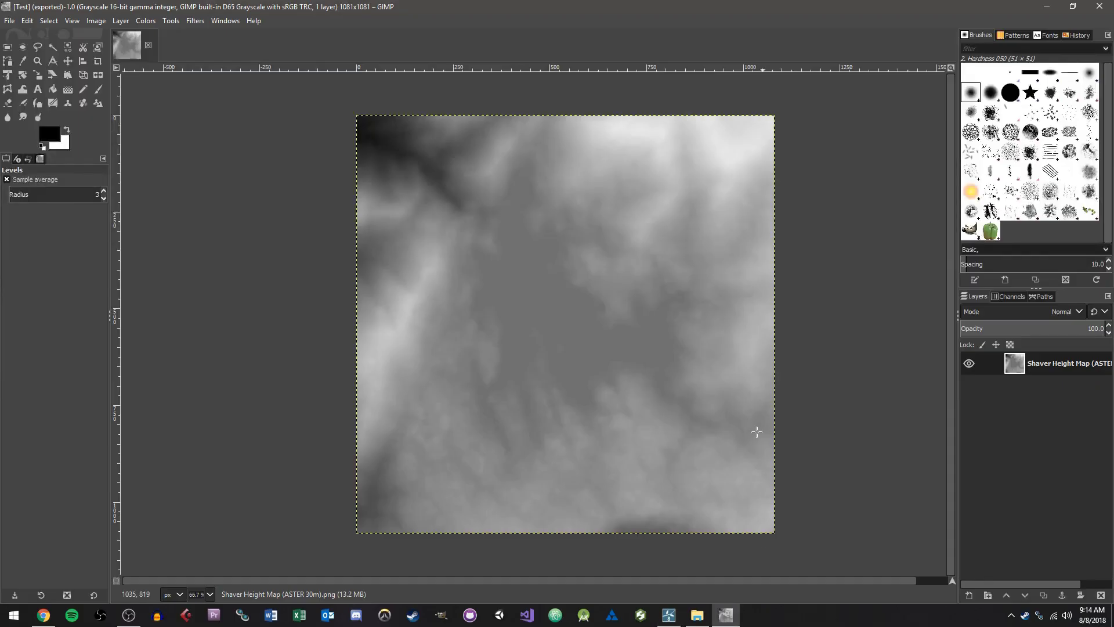
left_click(697, 615)
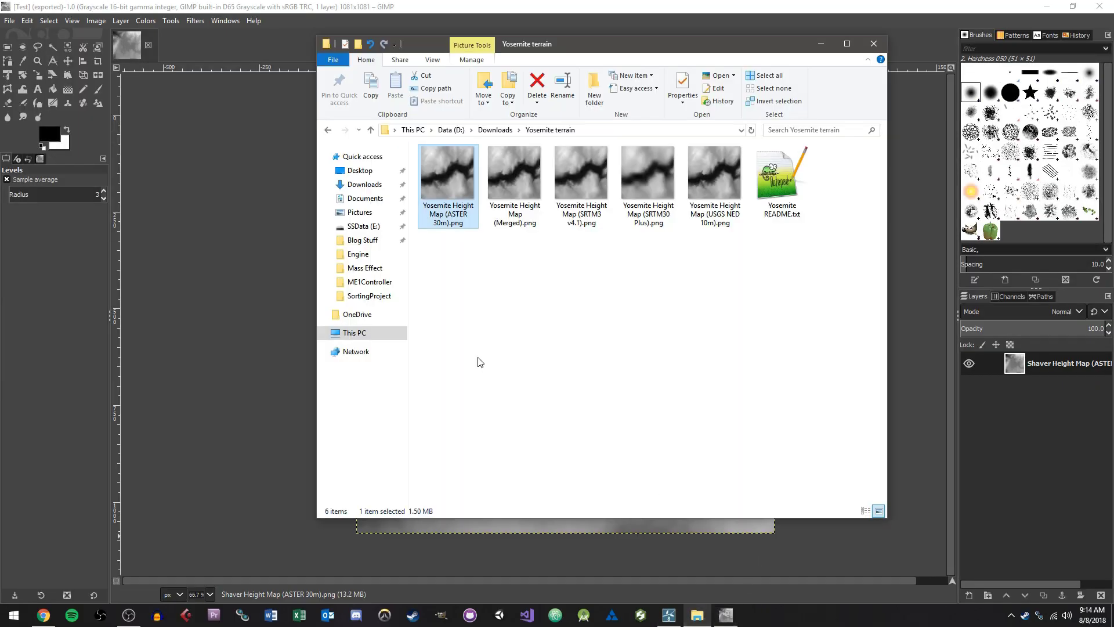
left_click(492, 186)
left_click_drag(257, 262, 258, 262)
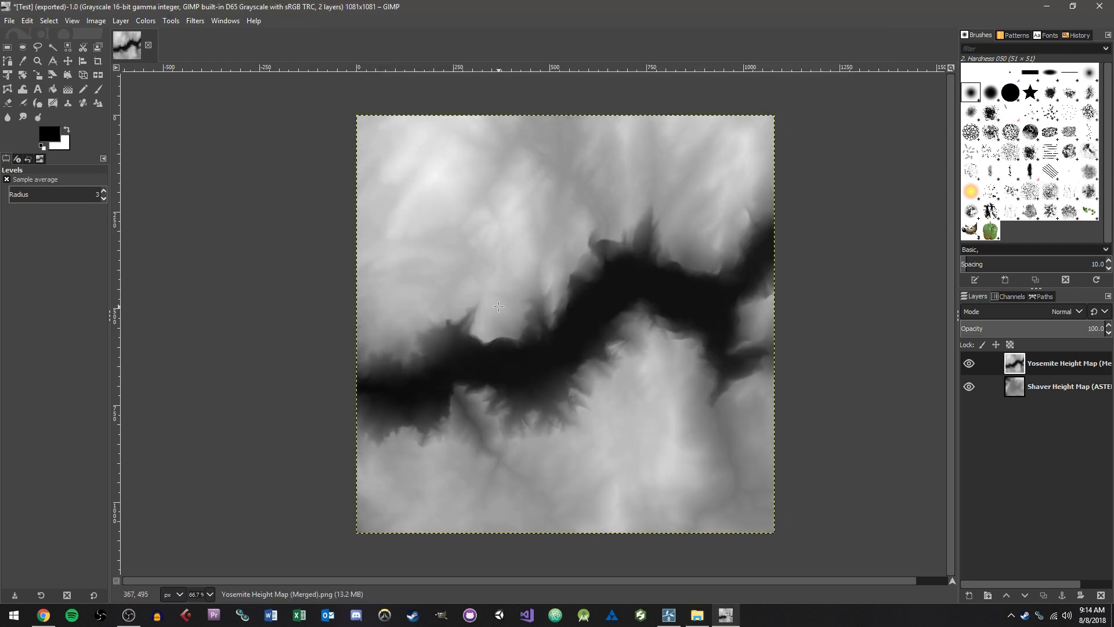
Activate the Paintbrush tool with white as the foreground color for painting on the Yosemite height map.
key("p")
key("x")
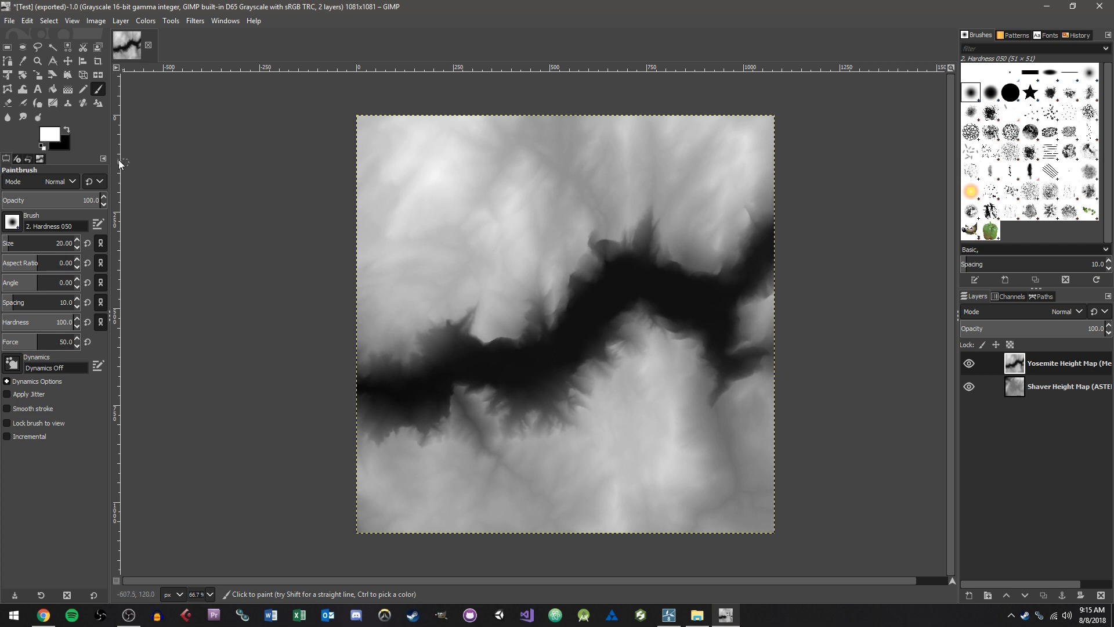
left_click(48, 137)
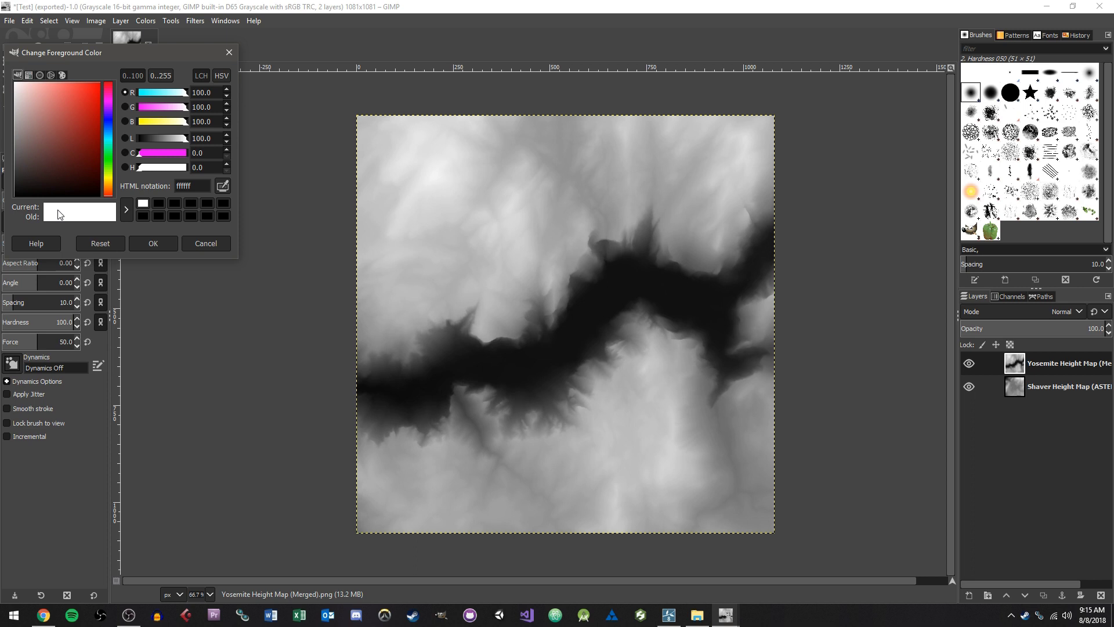
left_click_drag(18, 103, 6, 85)
left_click(229, 52)
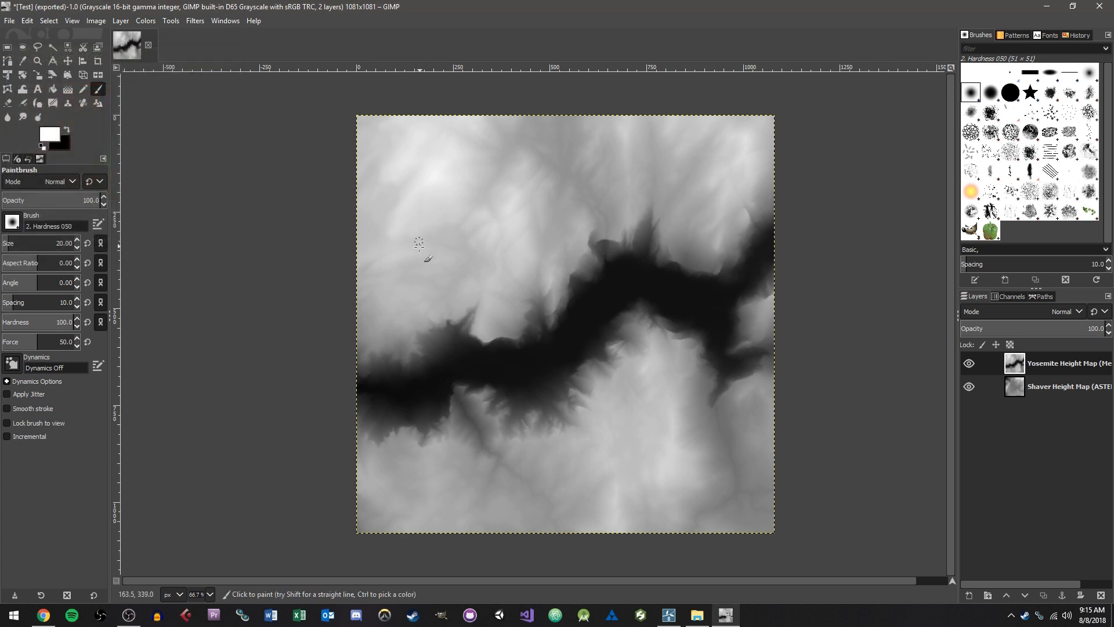
Paint the letters HI in white with the size 20 brush on the bright plateau in the height map's upper-left area.
left_click_drag(421, 187, 420, 232)
mouse_move(458, 187)
left_mouse_down()
mouse_move(451, 234)
mouse_move(420, 212)
left_mouse_up()
mouse_move(506, 191)
left_mouse_down()
mouse_move(506, 232)
mouse_move(539, 196)
left_mouse_up()
left_click_drag(494, 231, 540, 229)
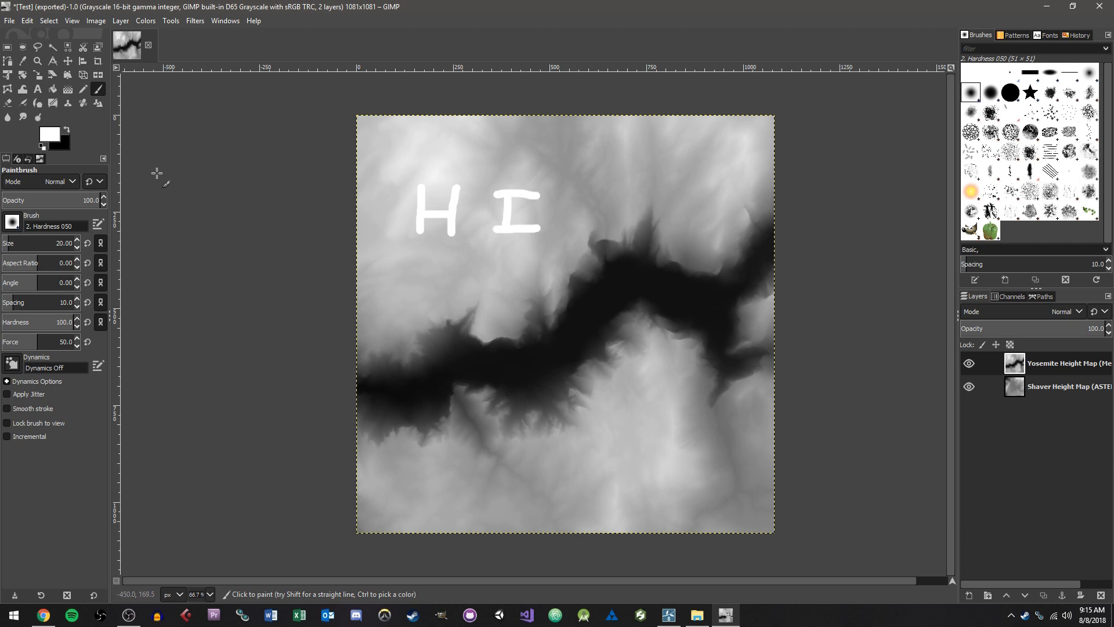
Export the painted height map as Test.png into the Yosemite terrain folder under Downloads.
key("ctrl+shift+e")
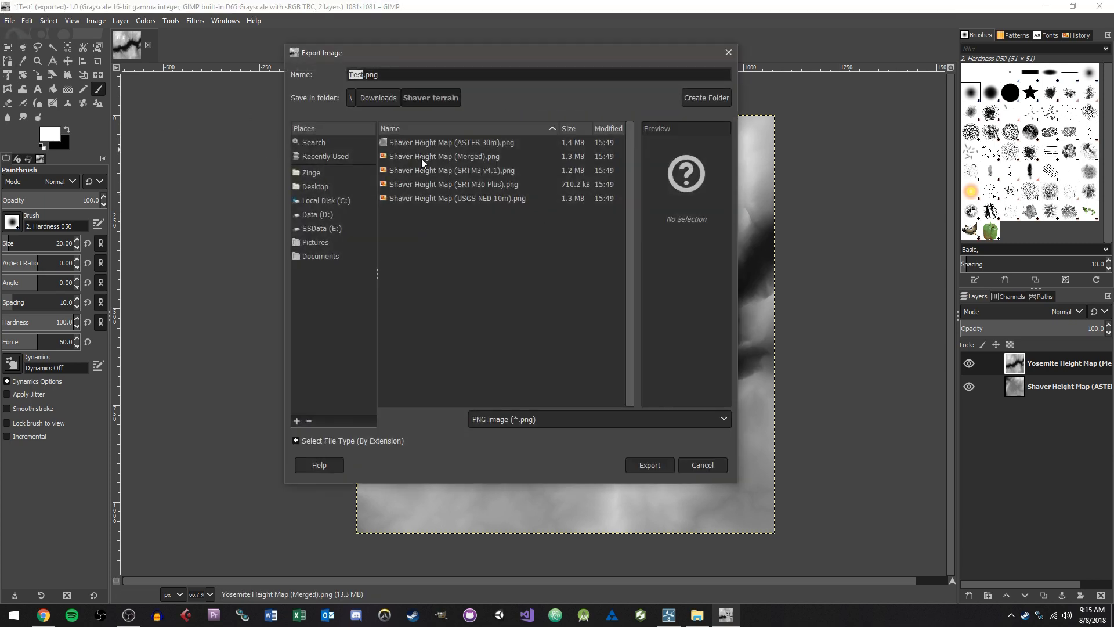
left_click(379, 99)
double_click(452, 399)
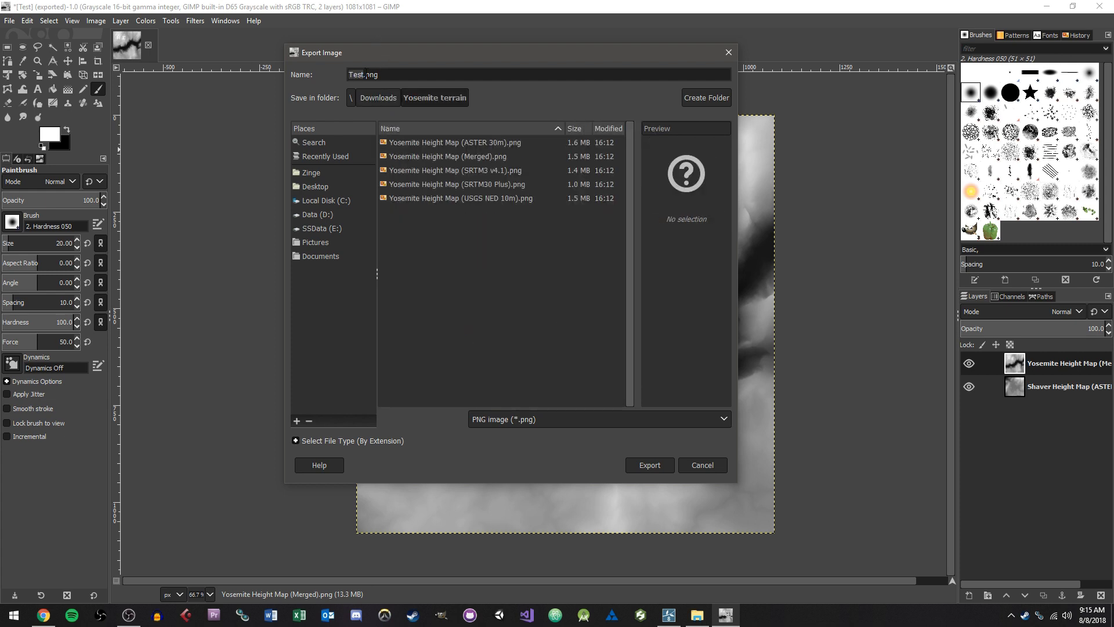
left_click(658, 463)
left_click(580, 428)
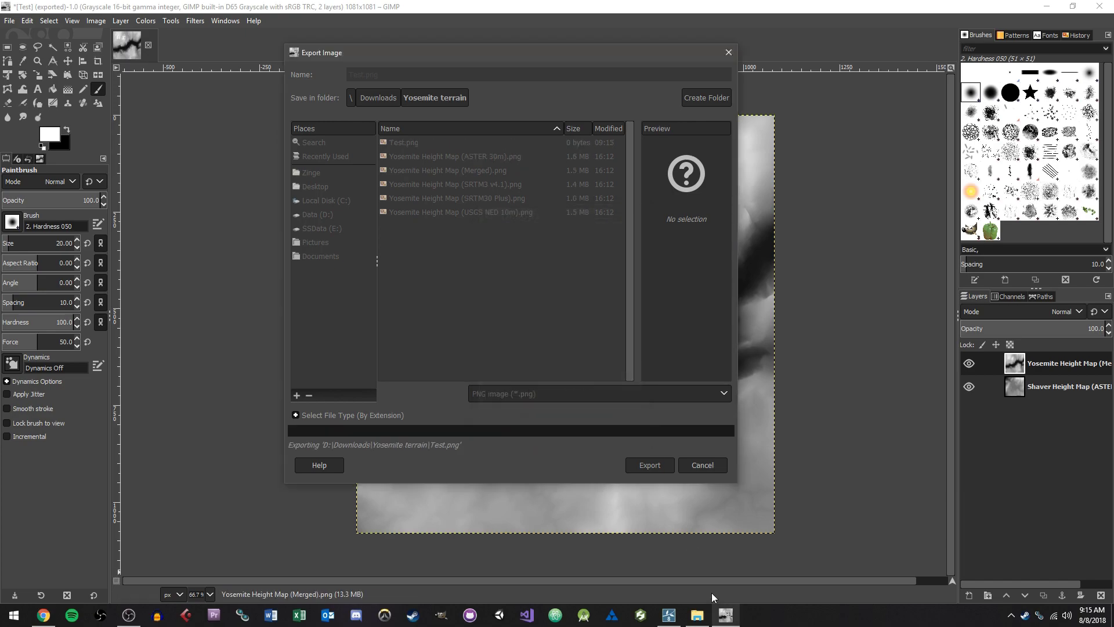
Switch to Lumion, flatten the existing landscape and load Test.png from the Yosemite terrain folder as the terrain map.
left_click(670, 617)
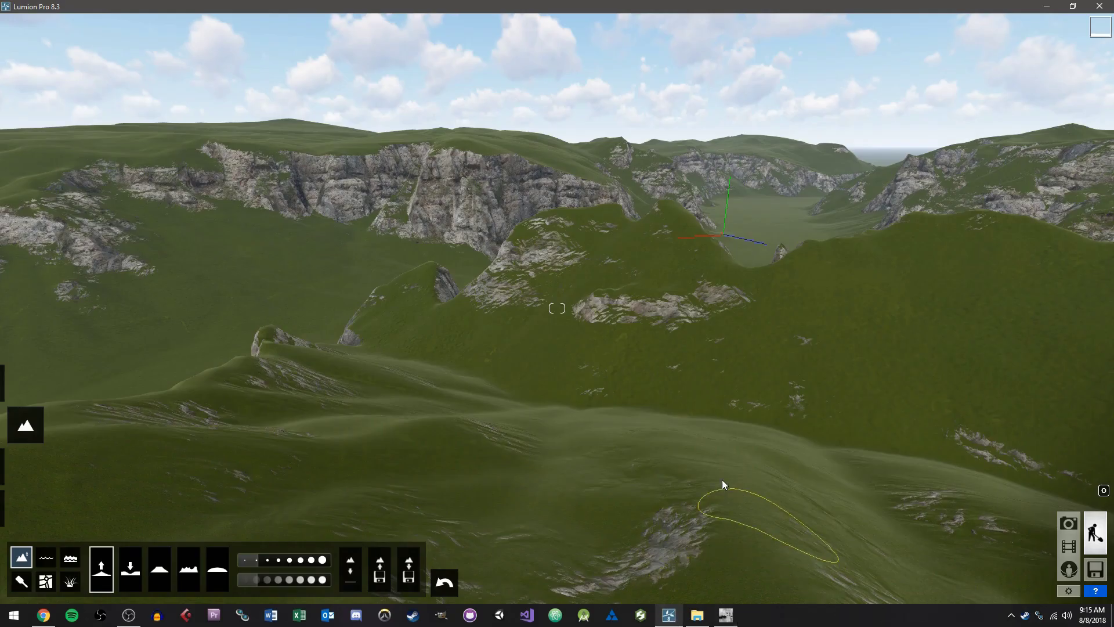
left_click(352, 572)
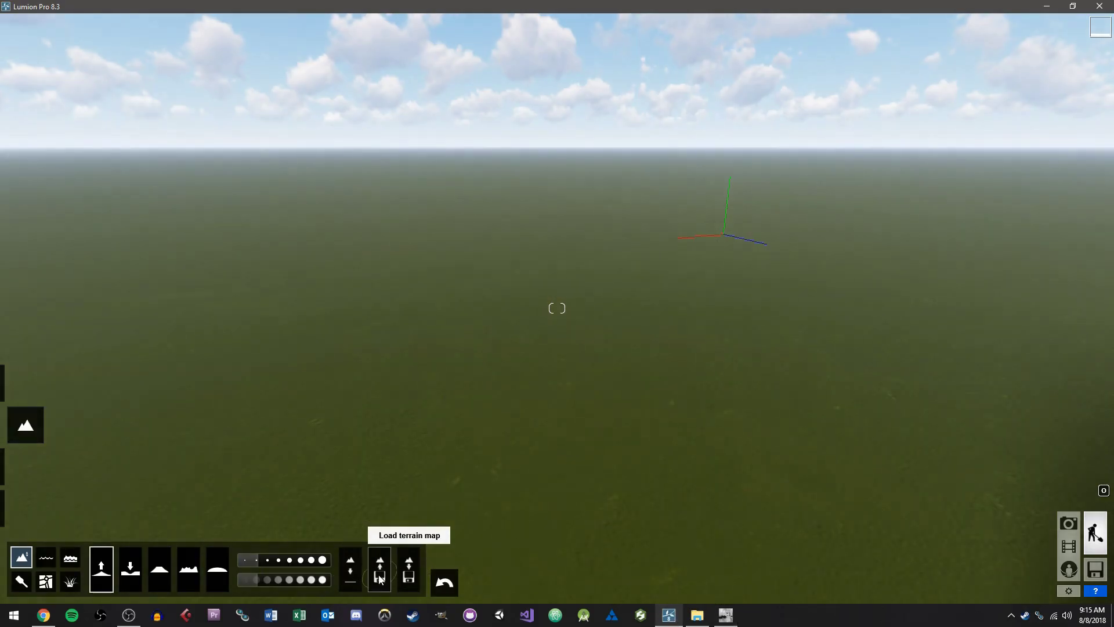
left_click(380, 573)
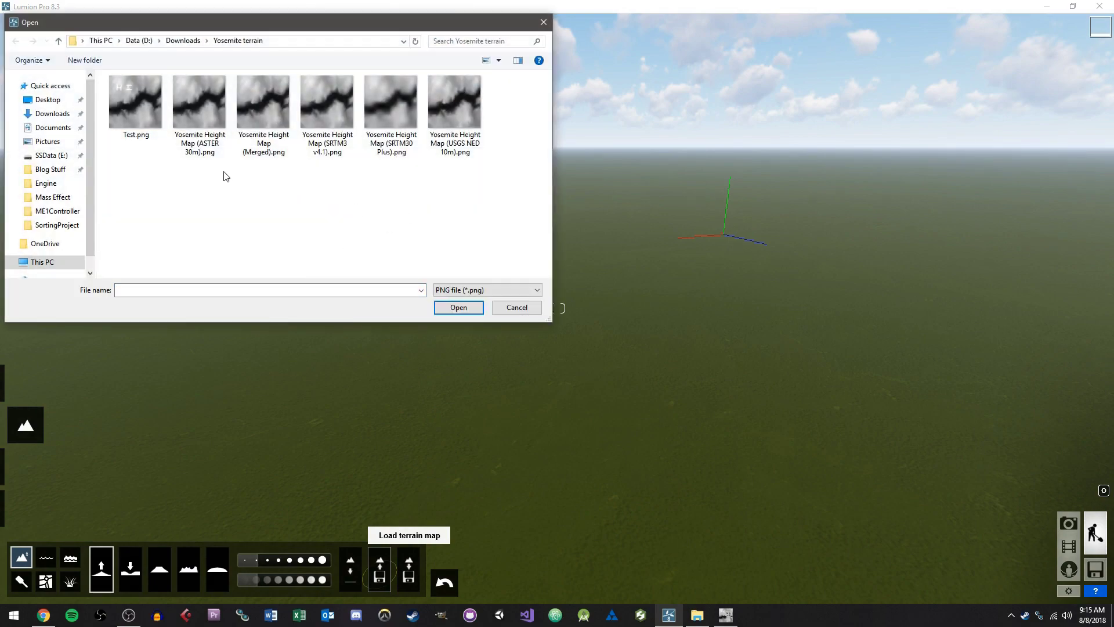
double_click(141, 136)
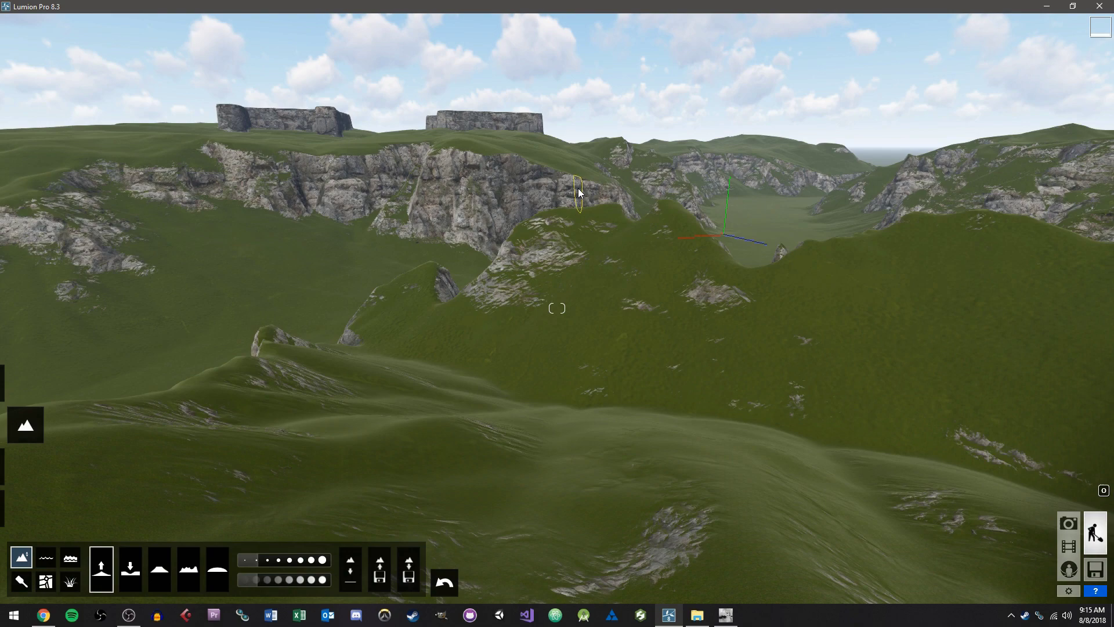
Fly up to the HI letters on the plateau and examine their raised shapes from above.
right_click_drag(581, 187, 573, 179)
right_click_drag(557, 308, 557, 140)
right_click_drag(573, 81, 573, 152)
mouse_move(557, 308)
right_mouse_down()
mouse_move(519, 377)
mouse_move(514, 429)
mouse_move(557, 325)
mouse_move(557, 528)
right_mouse_up()
key("w")
key("w")
key("s")
mouse_move(577, 188)
right_mouse_down()
mouse_move(577, 345)
mouse_move(576, 188)
right_mouse_up()
key("w")
right_click_drag(557, 308, 557, 133)
right_click_drag(577, 188, 583, 193)
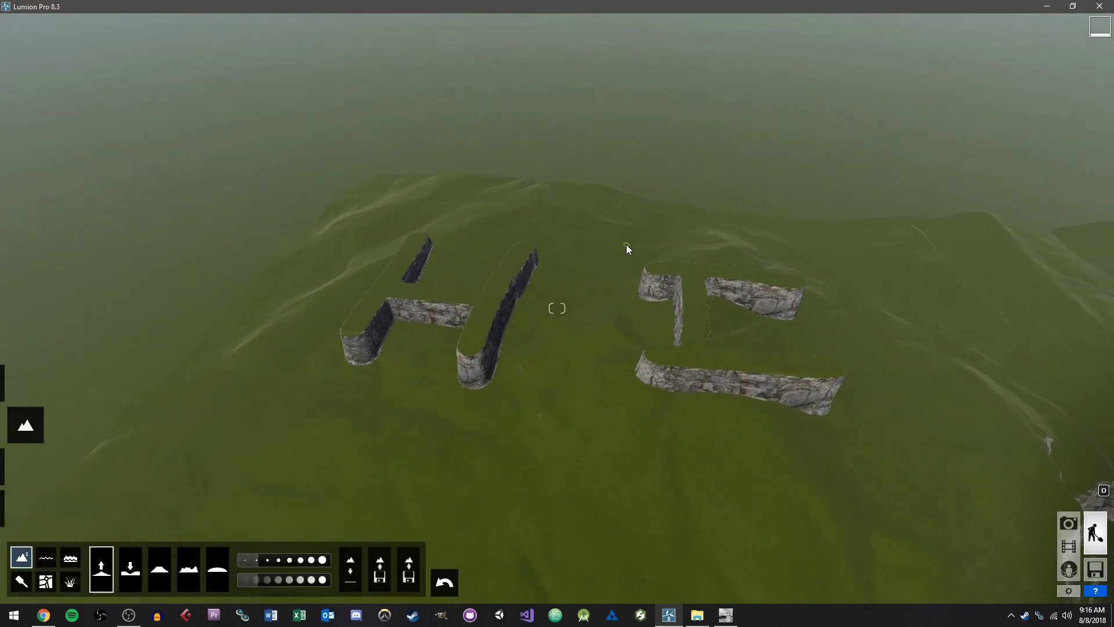
Switch back to GIMP and undo all the white brush strokes of the HI lettering.
left_click(725, 615)
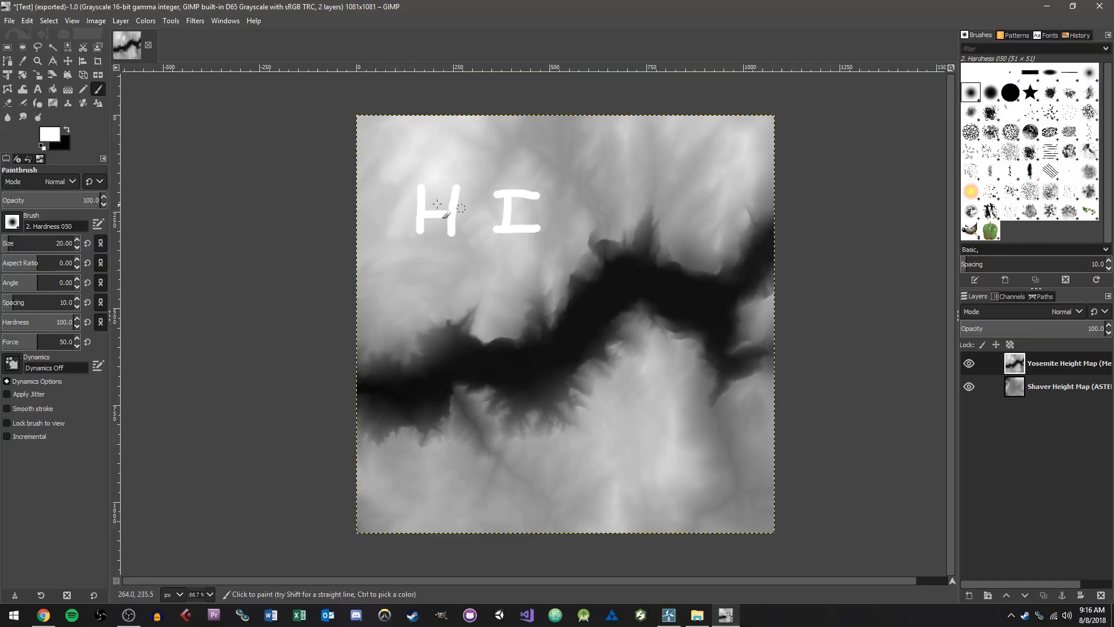
key("ctrl+z")
key("ctrl+z")
key("ctrl+z")
key("ctrl+z")
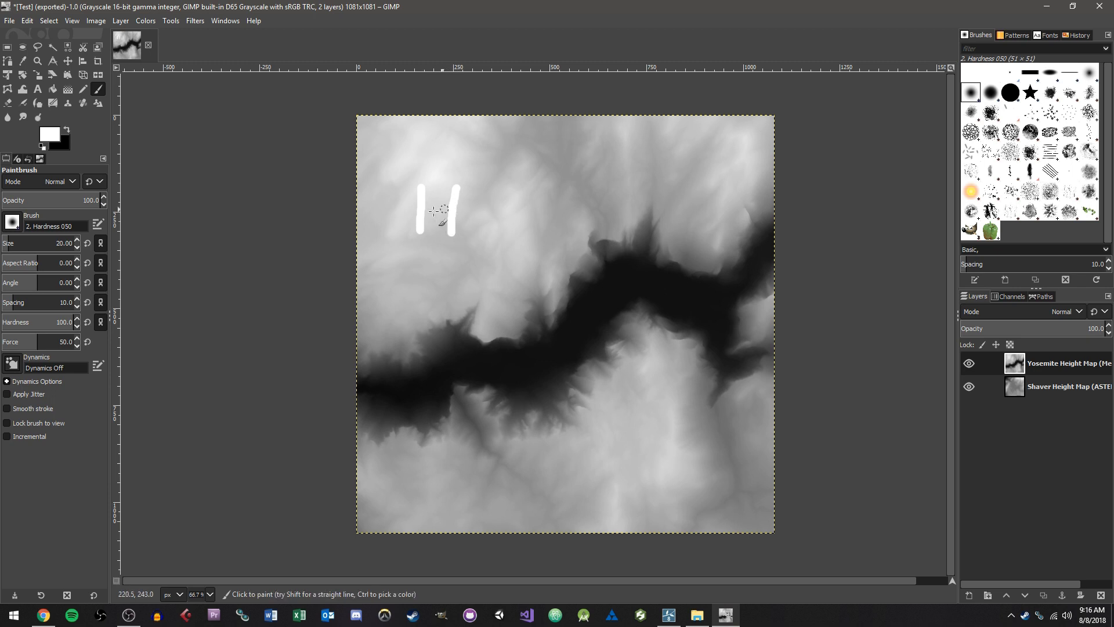
key("ctrl+z")
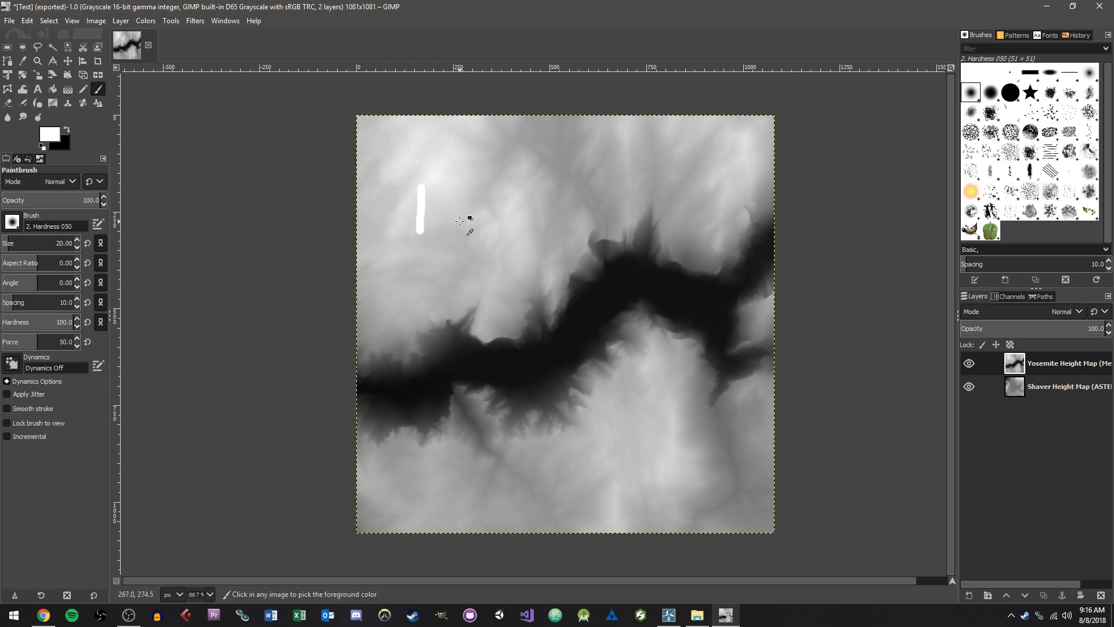
key("ctrl+z")
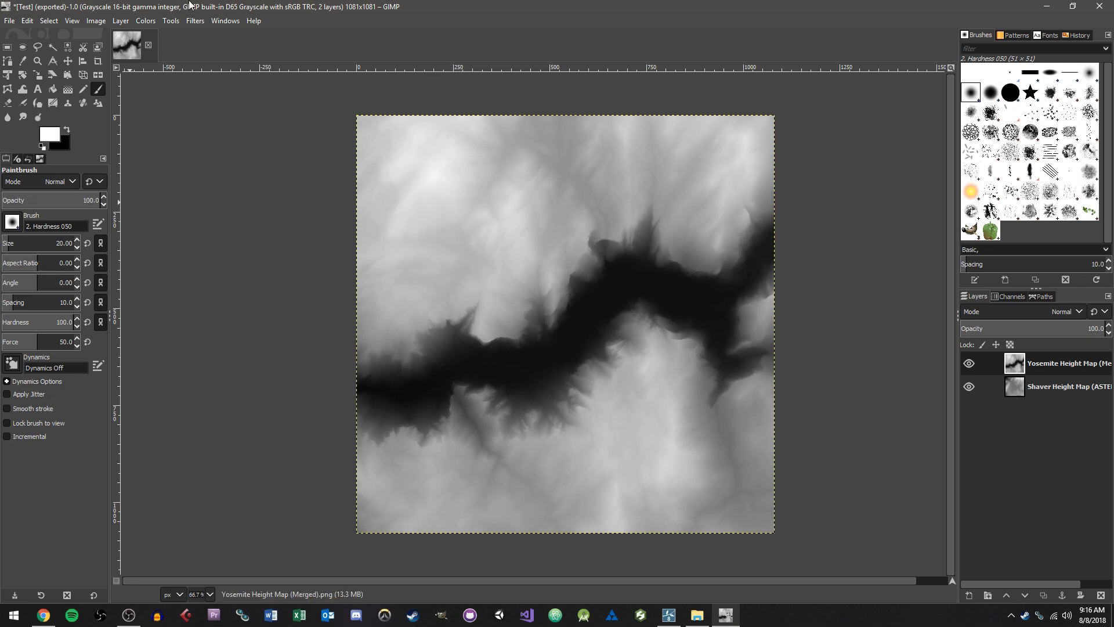
Try darkening the height map's midtones with Levels by setting the input gamma to 0.47.
left_click(181, 23)
mouse_move(149, 21)
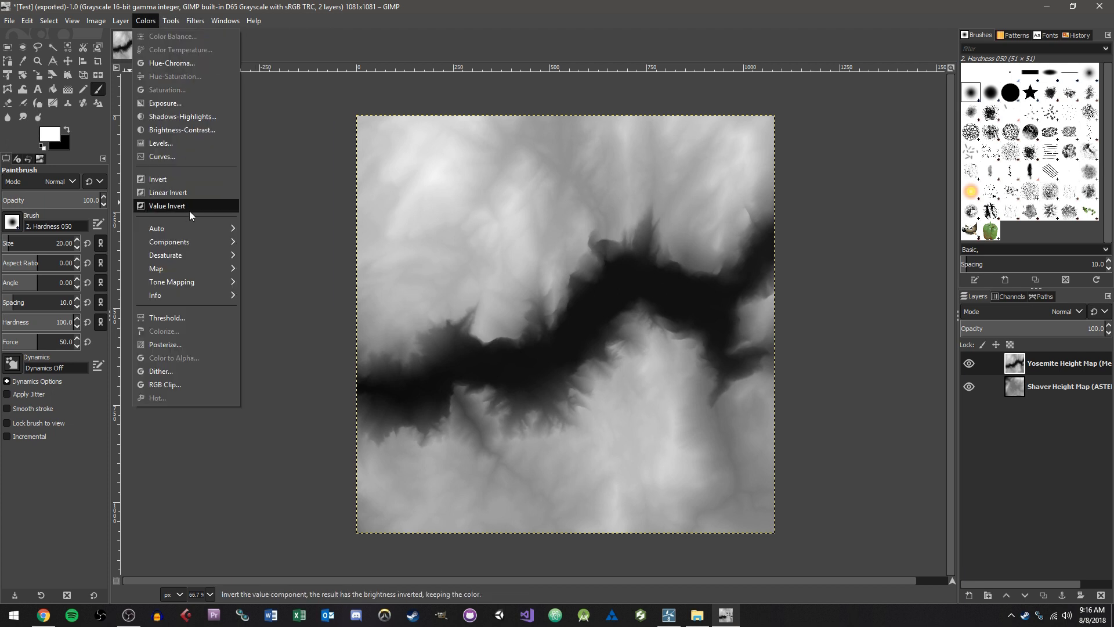
left_click(189, 147)
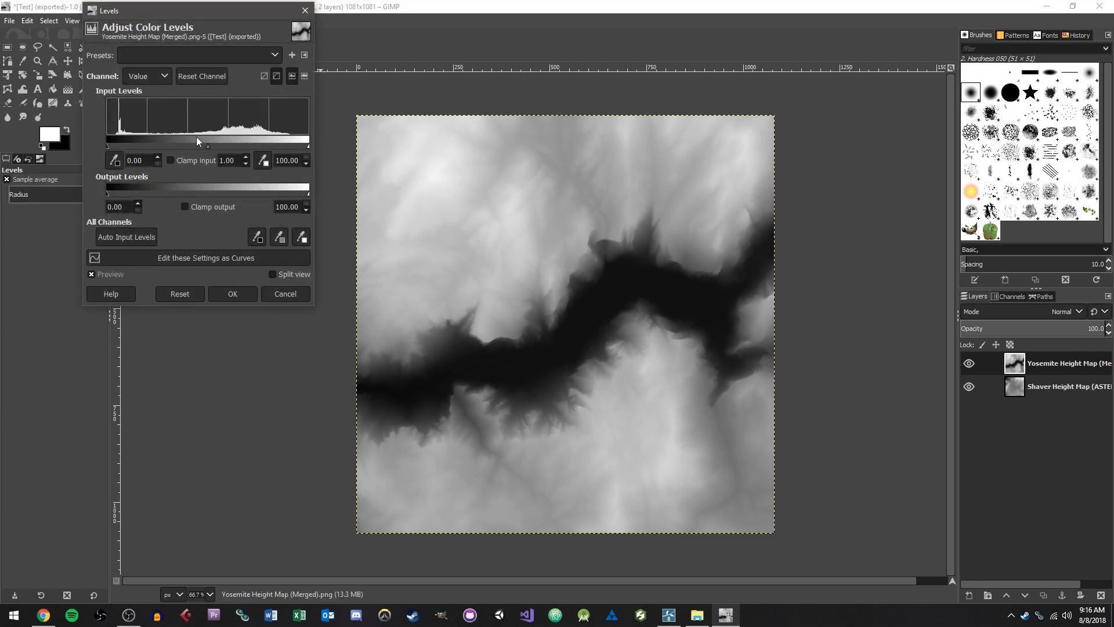
left_click_drag(196, 136, 241, 138)
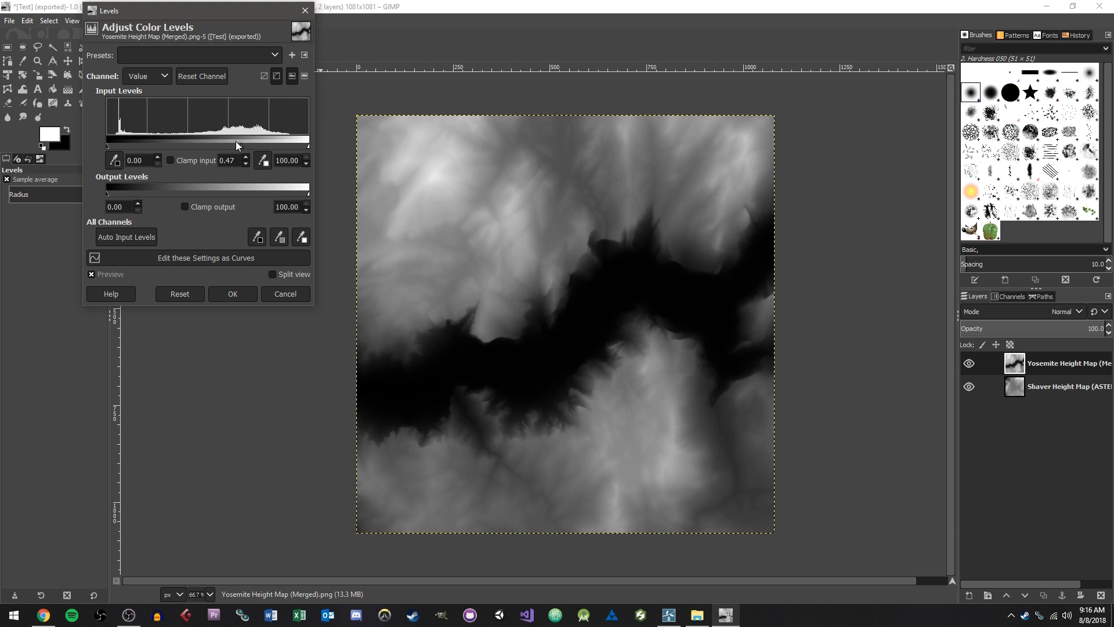
left_click(306, 12)
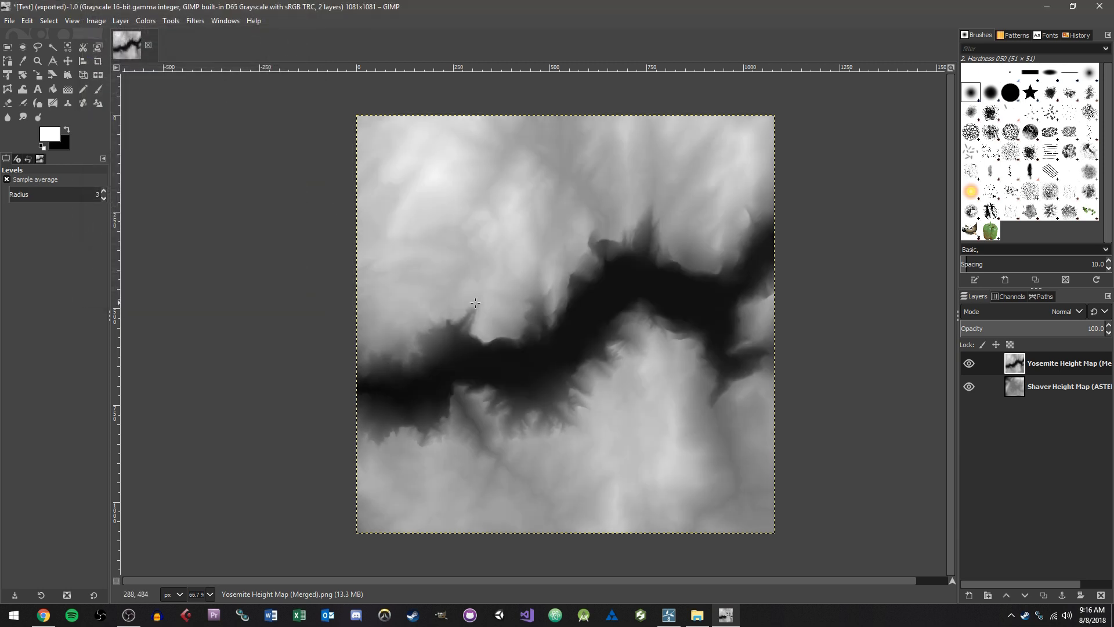
key("ctrl+z")
Return to Lumion and turn the view over the terrain to examine the cliffs beside the HI letters.
left_click(1046, 6)
mouse_move(557, 313)
right_mouse_down()
mouse_move(597, 310)
mouse_move(637, 368)
right_mouse_up()
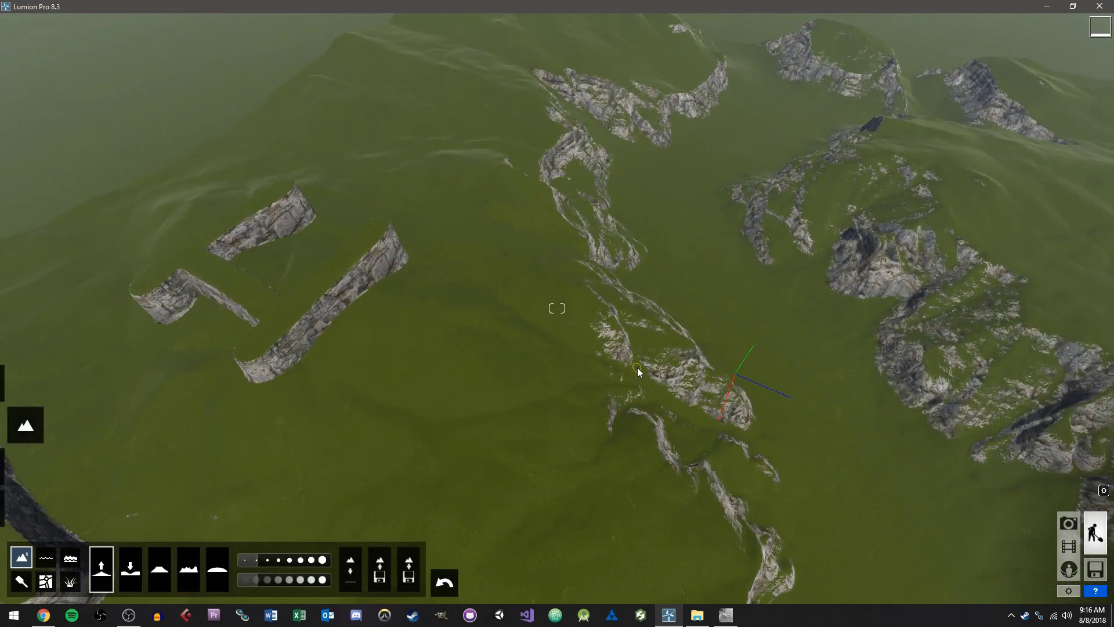